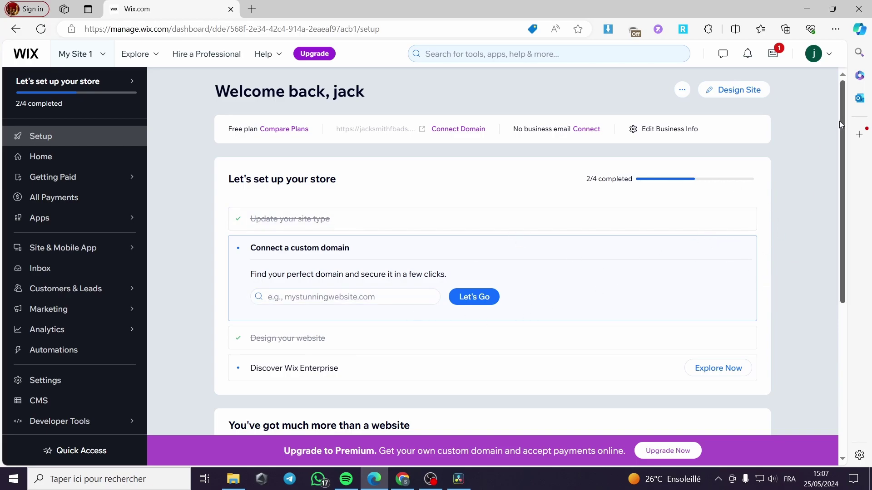
Start a new site from the My Site 1 list and choose setup without the AI chat.
left_click_drag(839, 121, 837, 94)
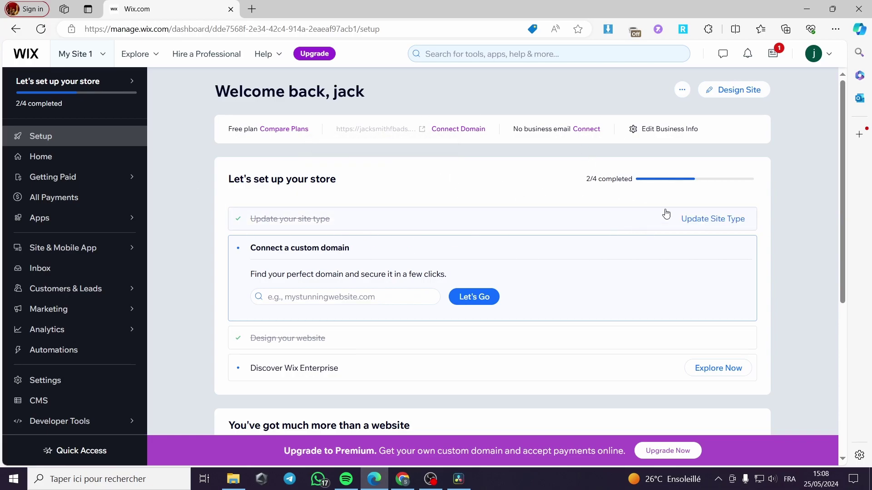
left_click(103, 57)
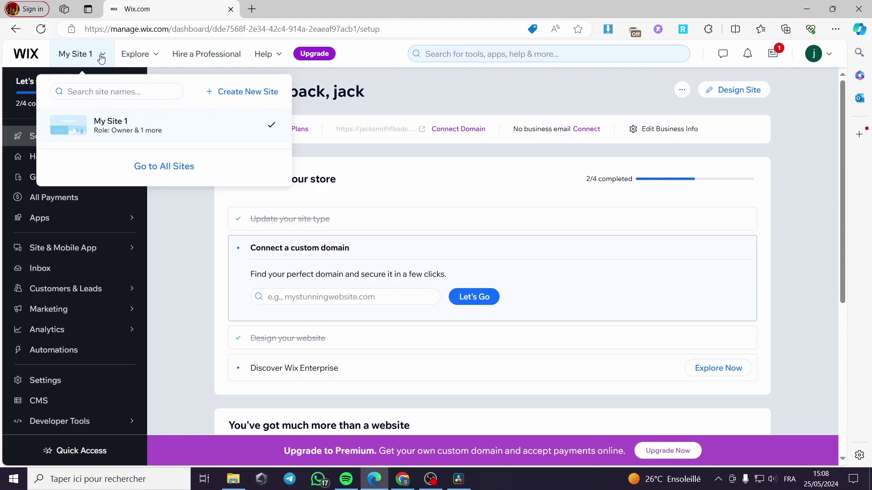
left_click(231, 93)
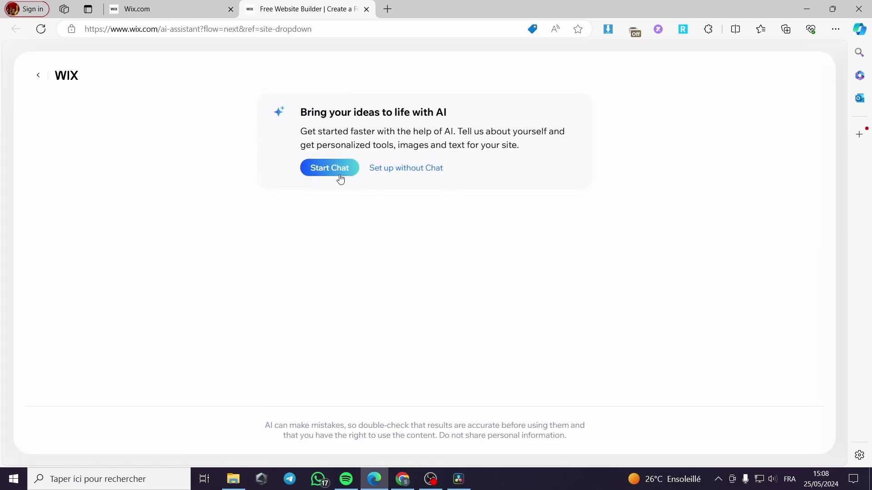
left_click(406, 173)
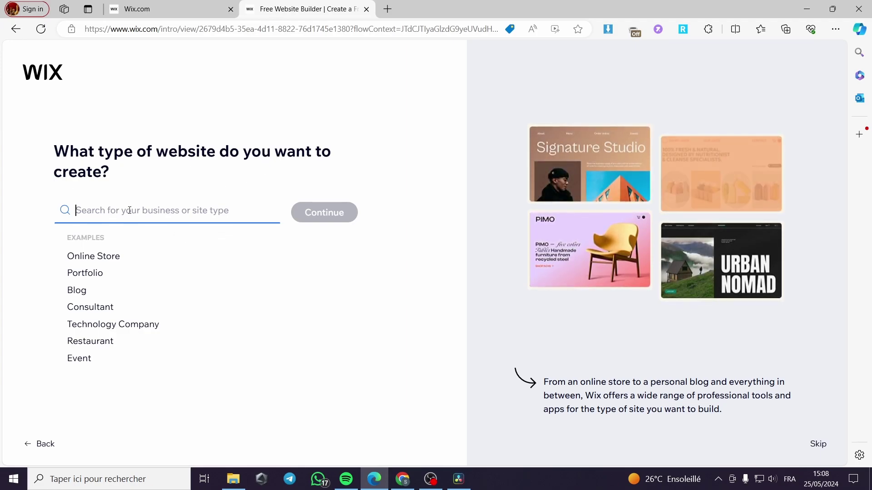
Search the site types and enter 'Men's Clothing Subscription Box' as the website type.
type("me")
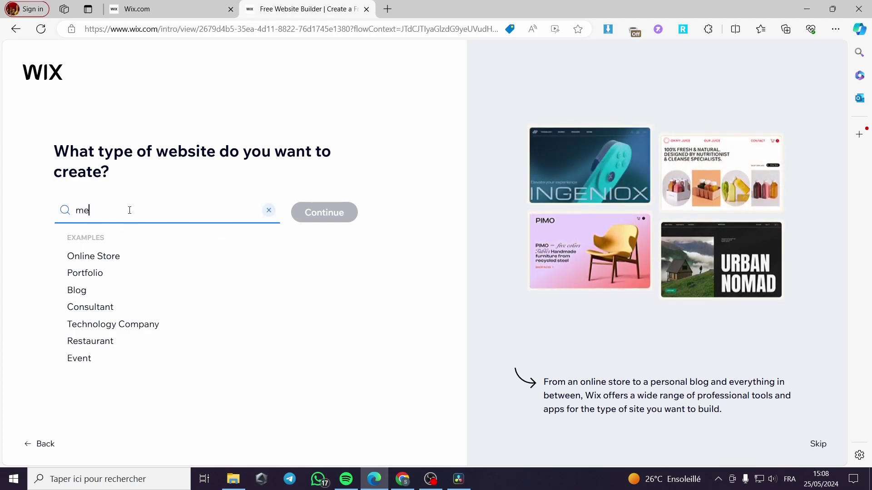
type("mbersh")
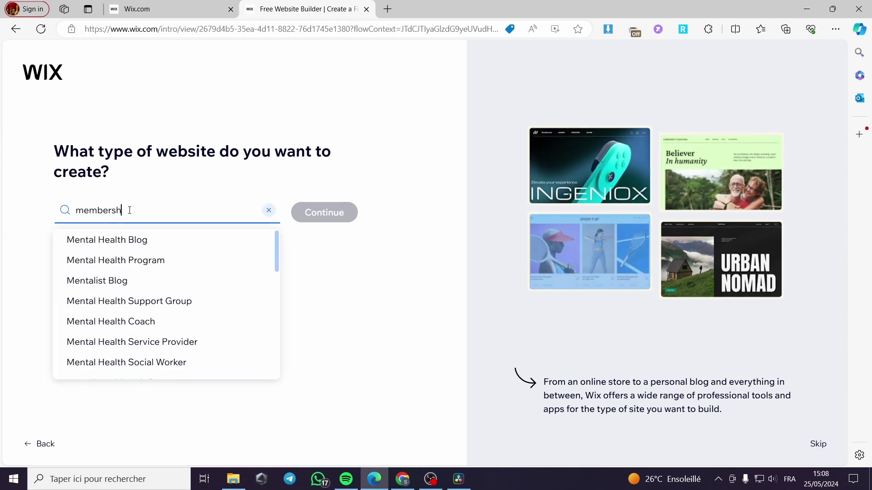
type("i")
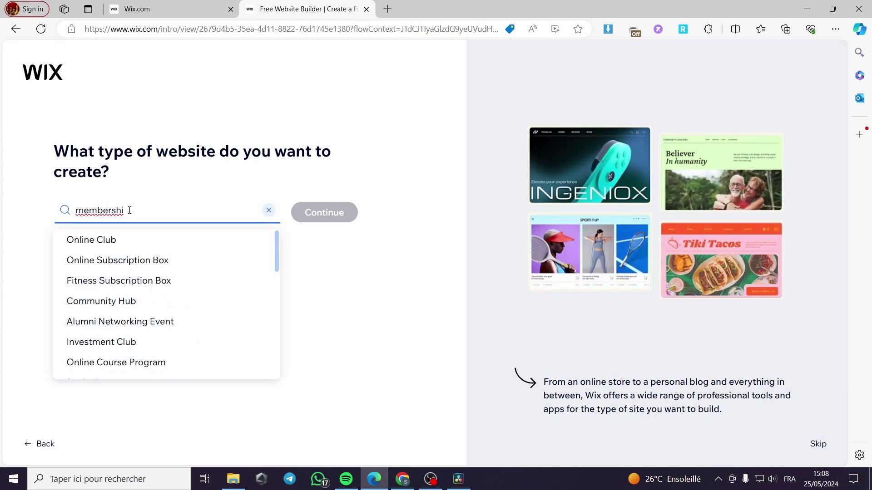
type("p")
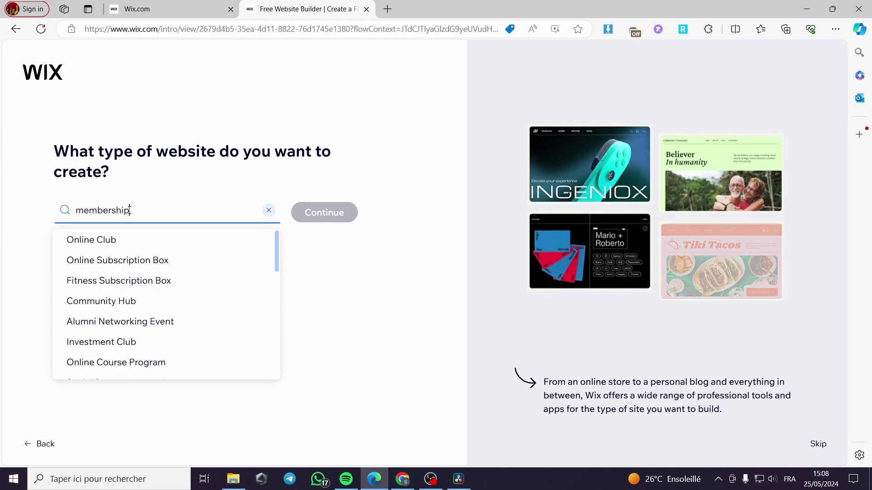
left_click_drag(177, 212, 59, 213)
type("subscriptio")
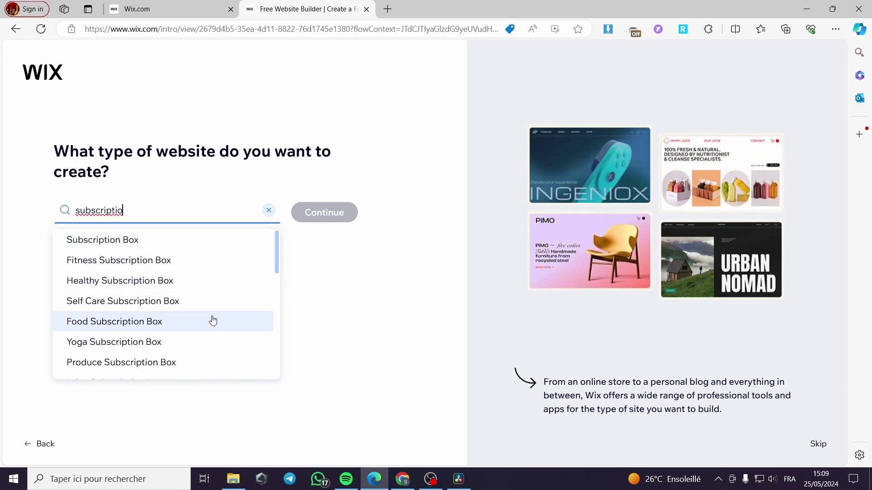
scroll(210, 321, "down", 1)
scroll(128, 238, "up", 1)
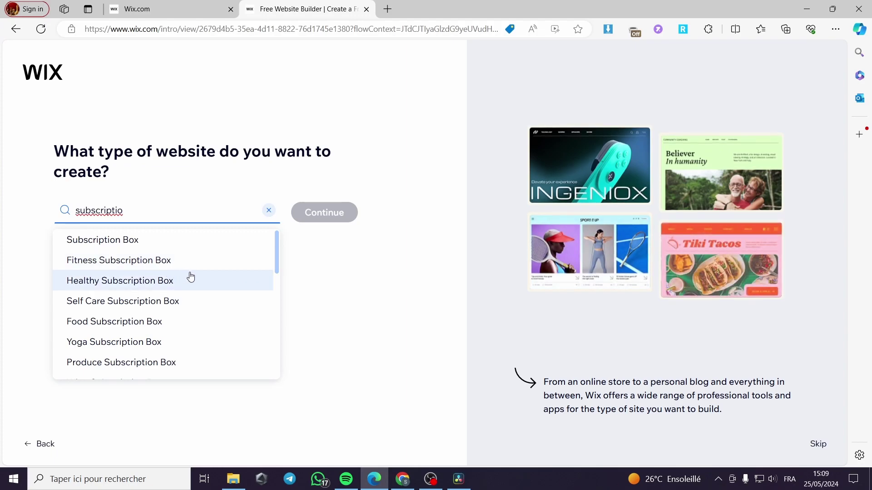
scroll(209, 276, "down", 4)
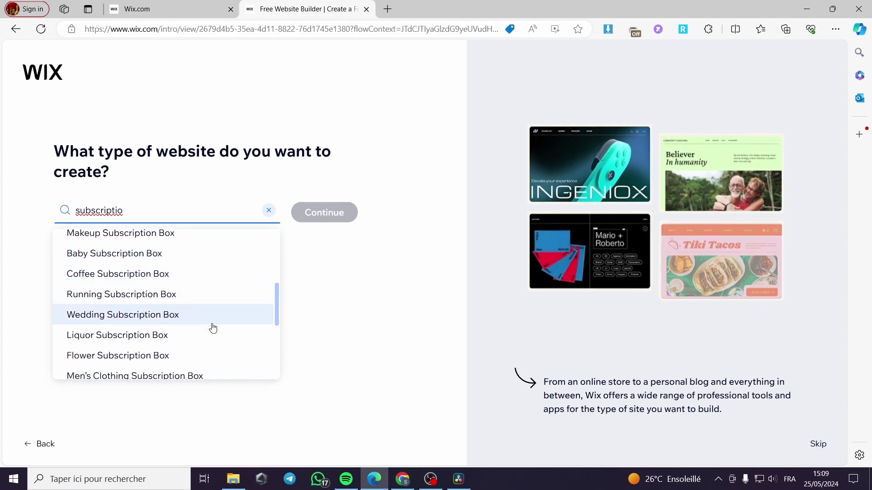
scroll(218, 325, "down", 1)
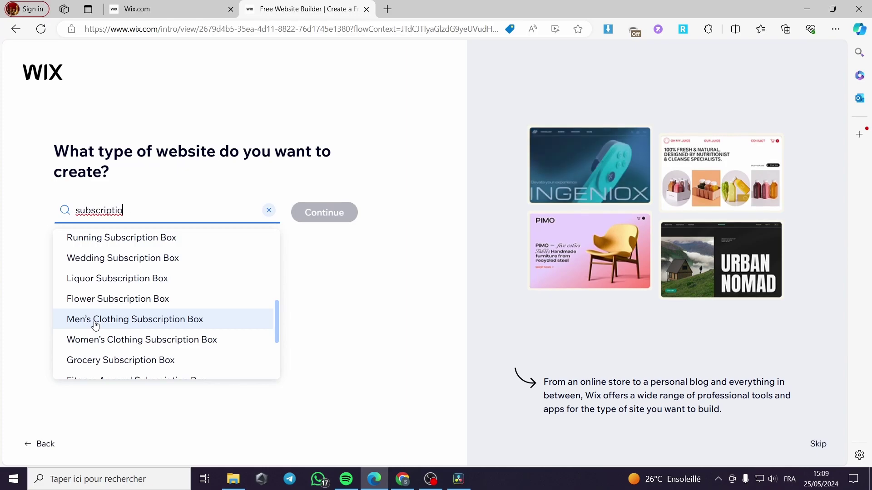
key("ctrl+a")
type("Men’s Clothing Subscription Box")
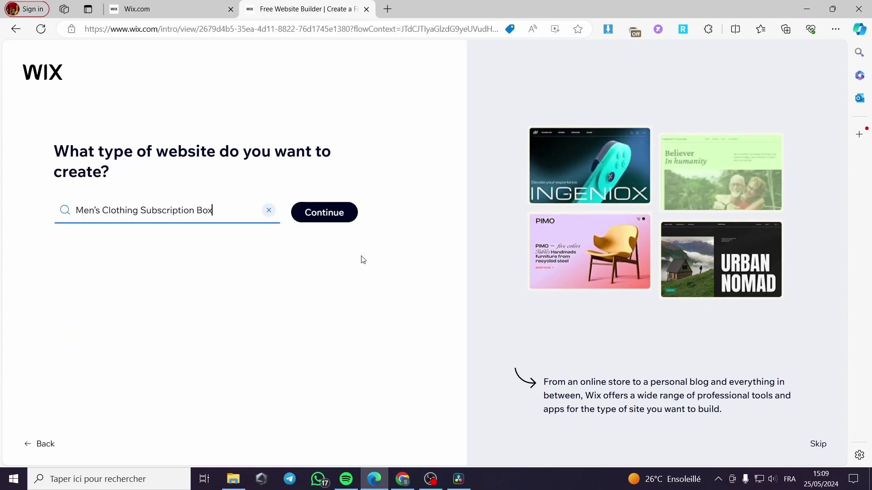
Confirm the site type, then name the store Jacksmith clothings, fixing the typos, and continue.
left_click(343, 219)
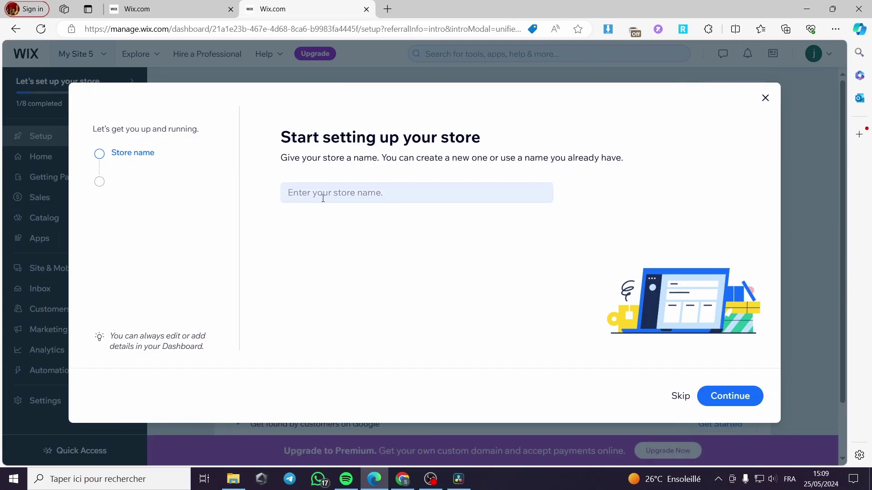
left_click(344, 196)
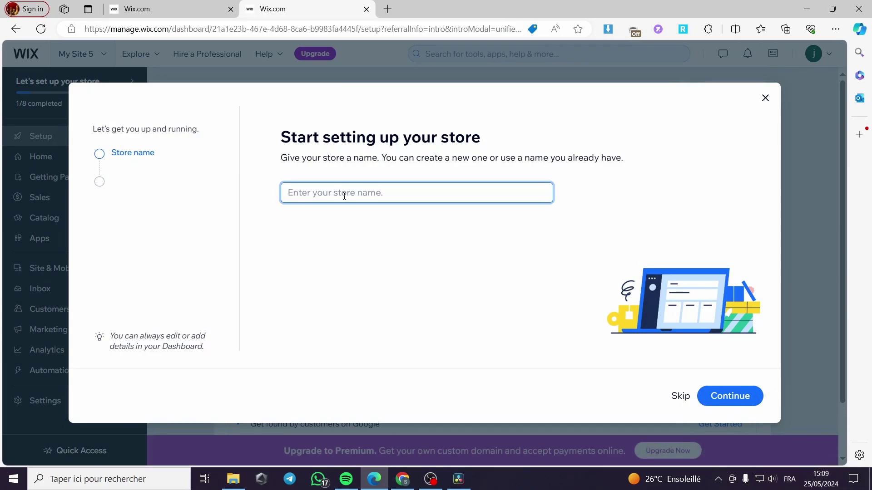
type("Jacksmith")
key("BackSpace")
type("clothiongs")
key("Left")
key("Left")
key("Left")
key("Left")
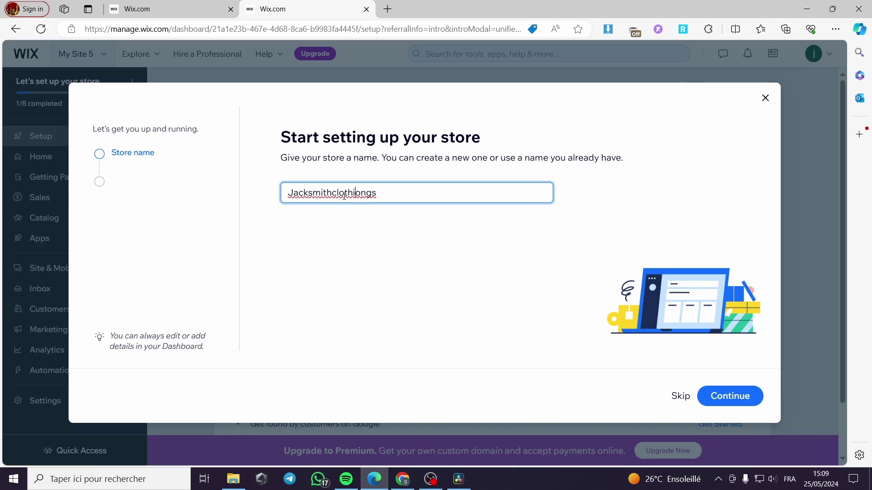
key("BackSpace")
left_click(729, 396)
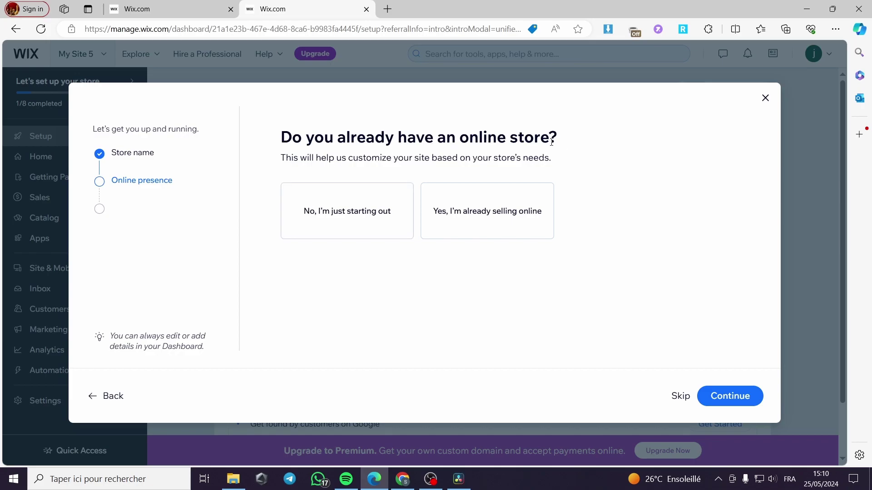
Mark the store as just starting out, selling physical, services, digital and print-on-demand products.
left_click(329, 220)
left_click(751, 400)
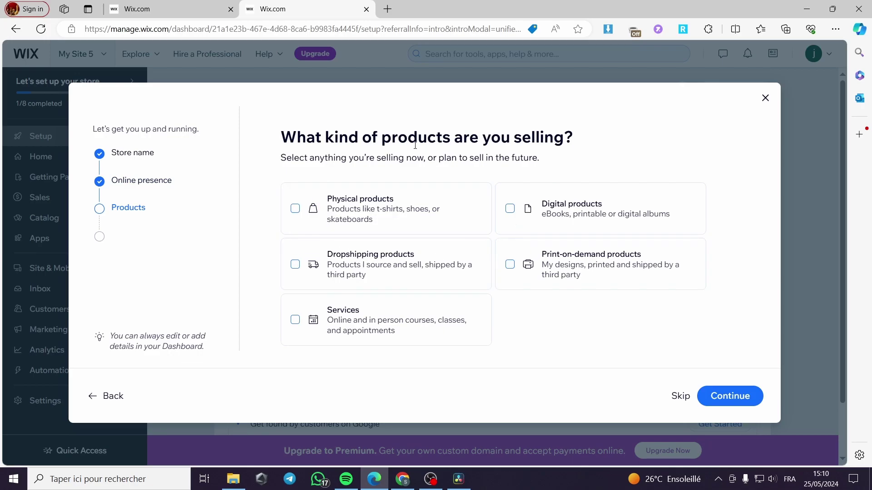
left_click(295, 211)
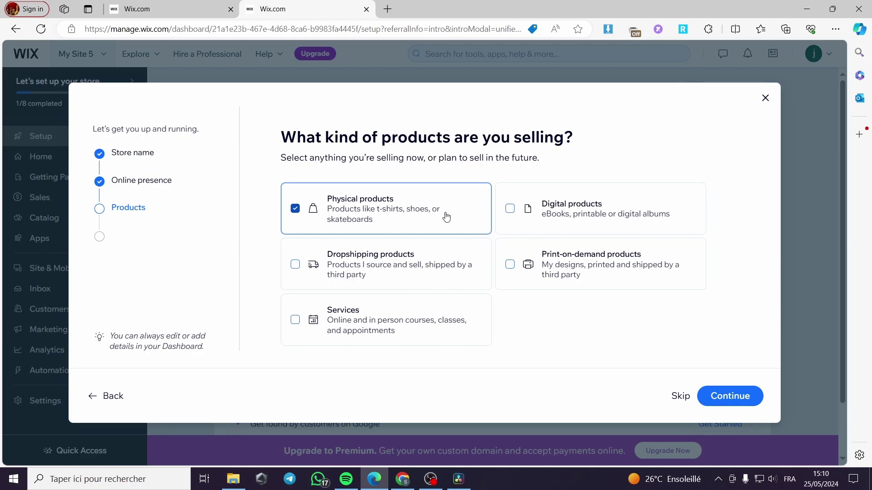
left_click(295, 324)
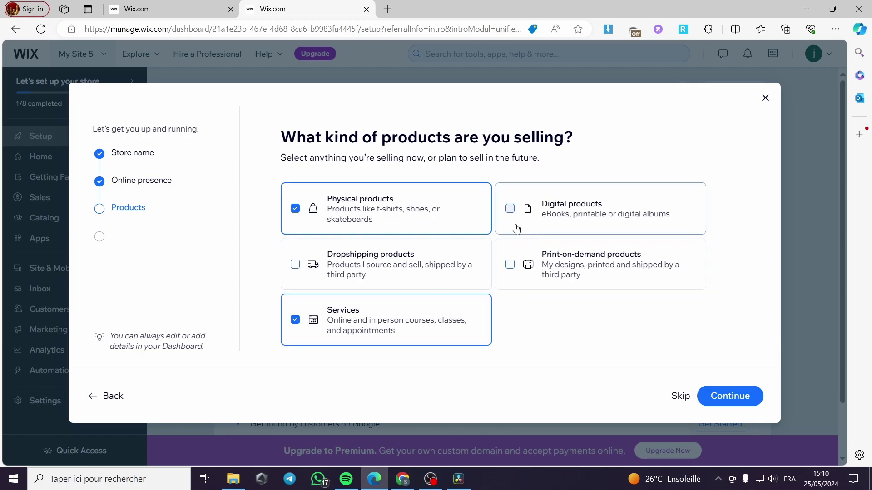
left_click(507, 213)
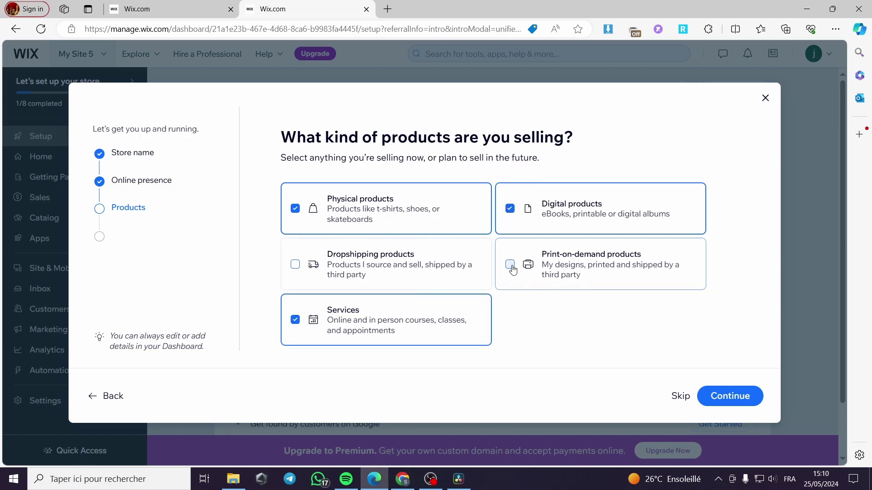
left_click(510, 265)
left_click(733, 397)
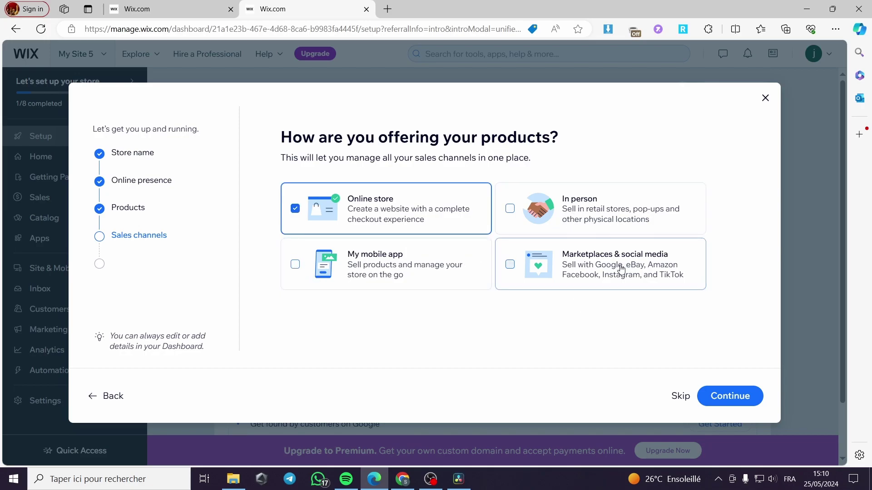
Add marketplaces and social media as a sales channel and go to the dashboard.
left_click(509, 265)
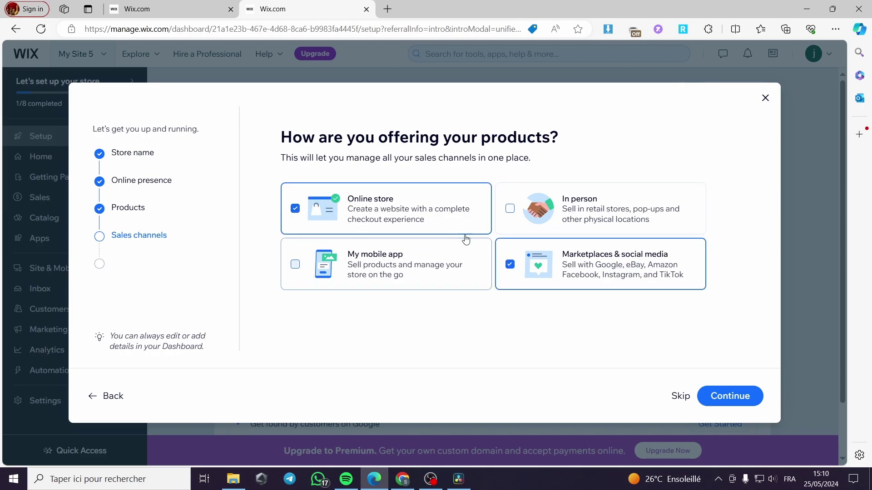
left_click(732, 398)
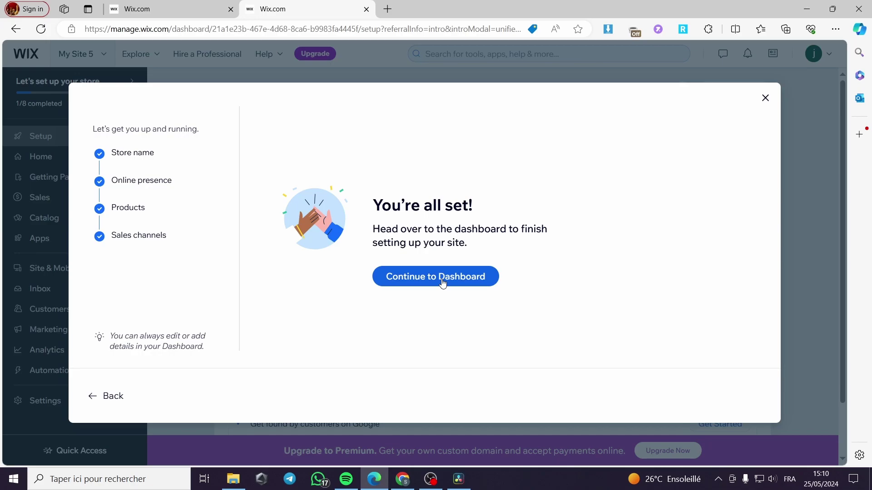
left_click(443, 283)
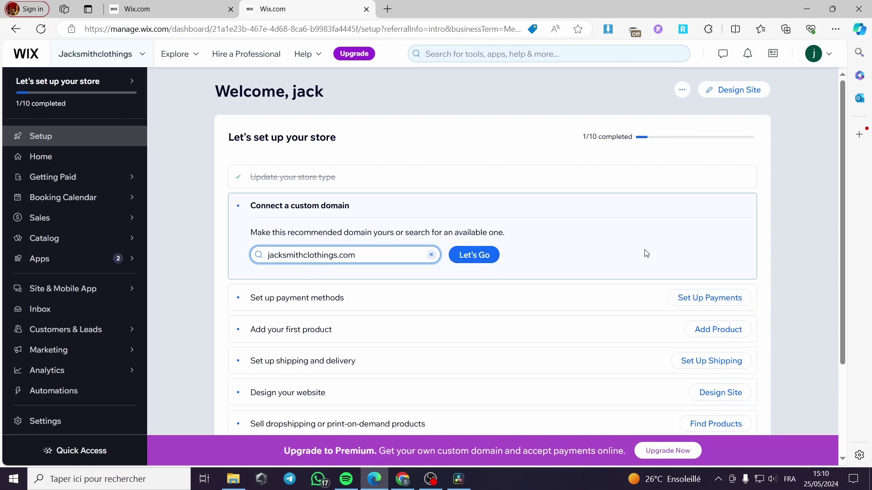
Scroll through the 1/10 setup checklist: payments, first product, shipping and website design.
scroll(420, 286, "down", 1)
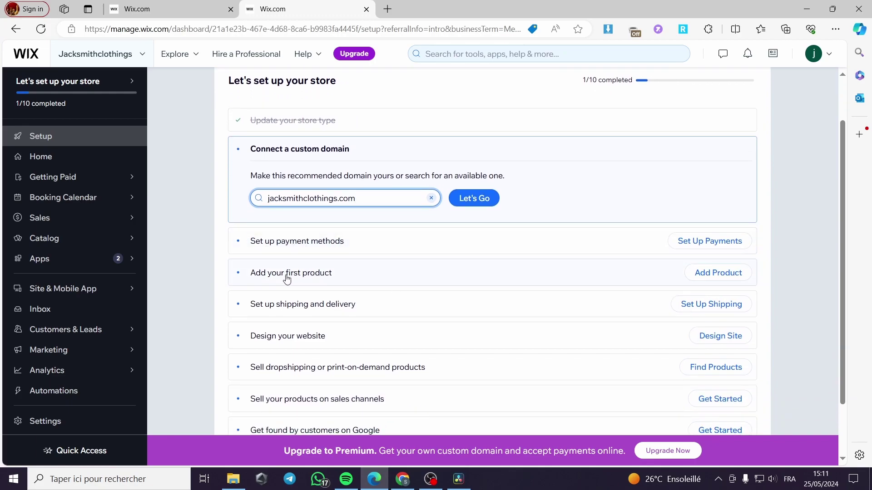
scroll(322, 309, "down", 1)
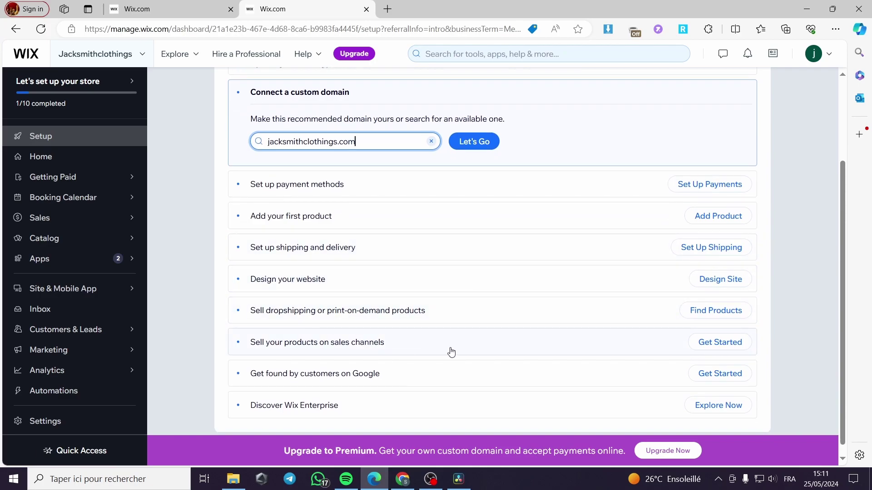
scroll(467, 355, "up", 2)
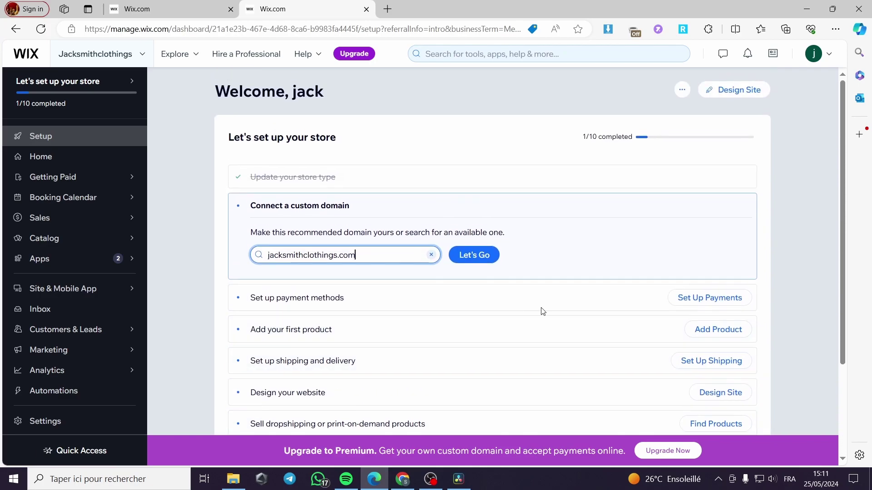
Start designing the website and browse the 'Men's Clothing Subscription Box' template results.
left_click(729, 93)
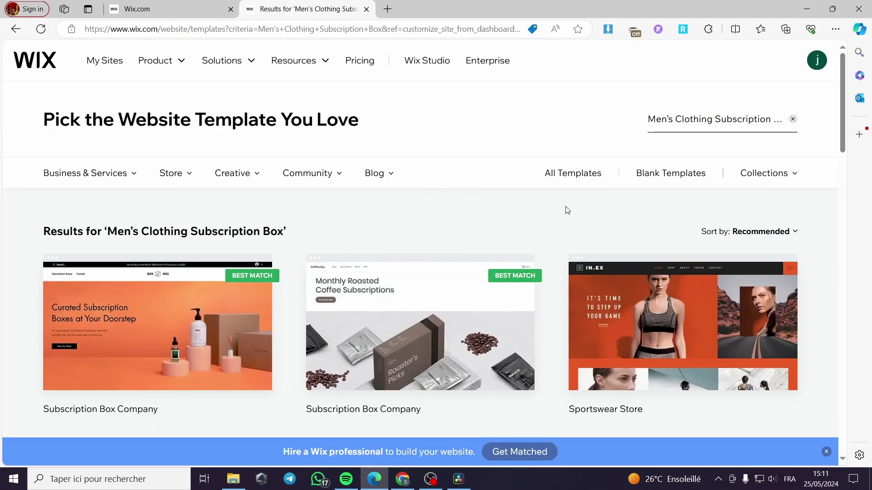
scroll(609, 156, "down", 1)
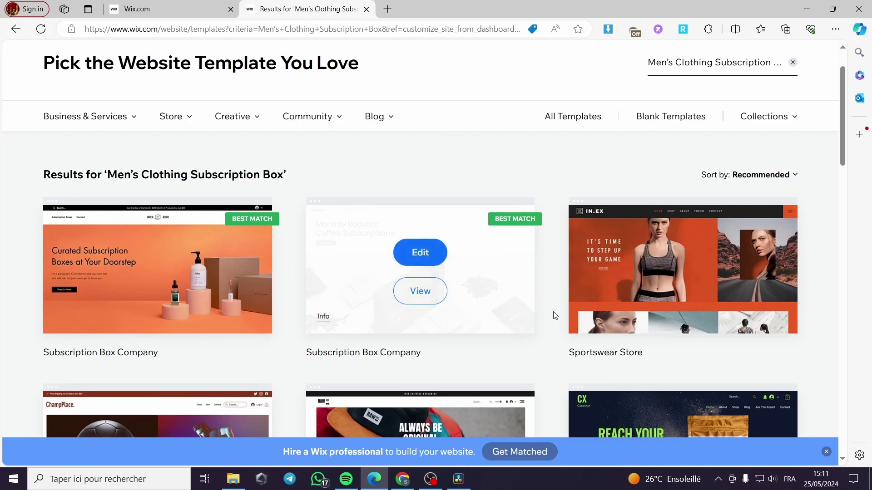
scroll(766, 282, "down", 1)
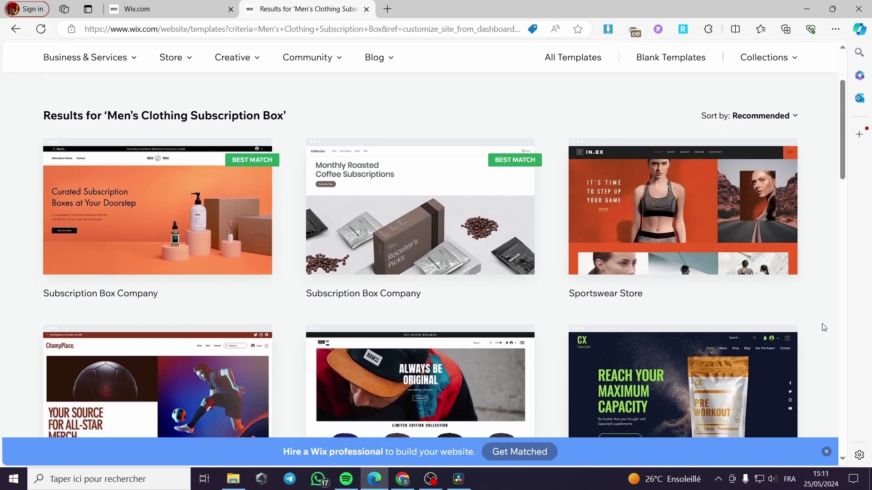
scroll(816, 326, "down", 3)
scroll(554, 286, "down", 2)
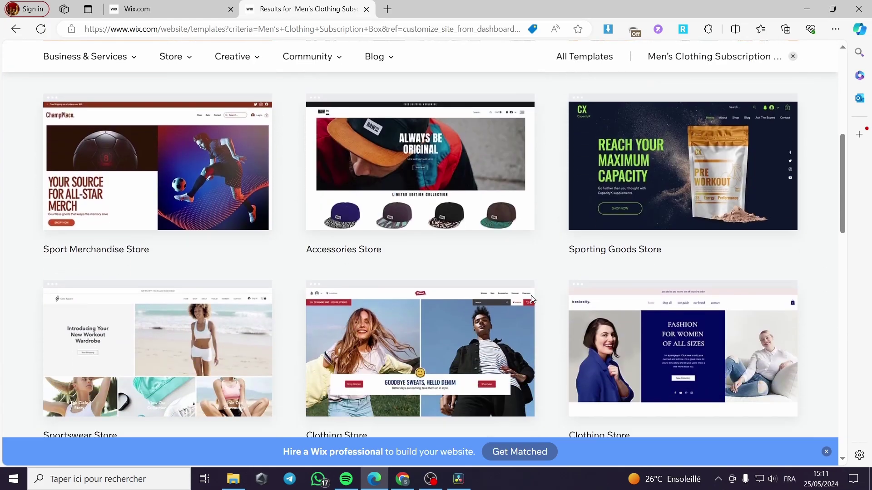
scroll(810, 329, "down", 1)
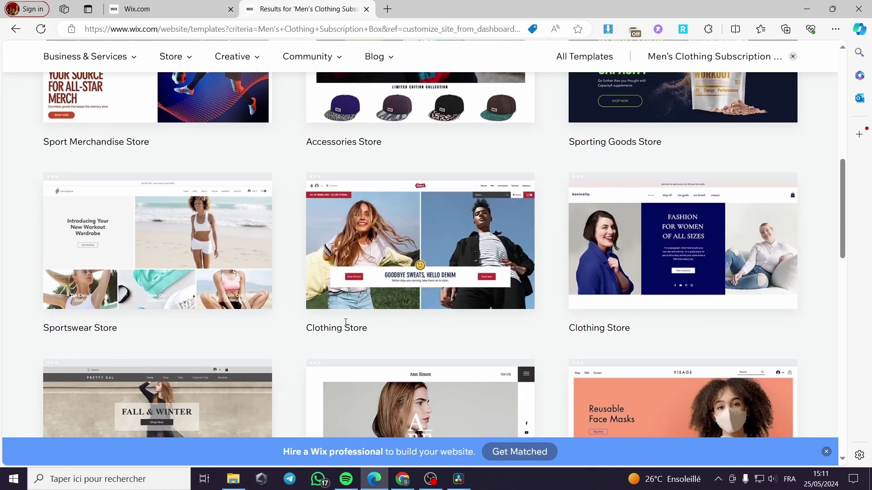
scroll(625, 329, "up", 5)
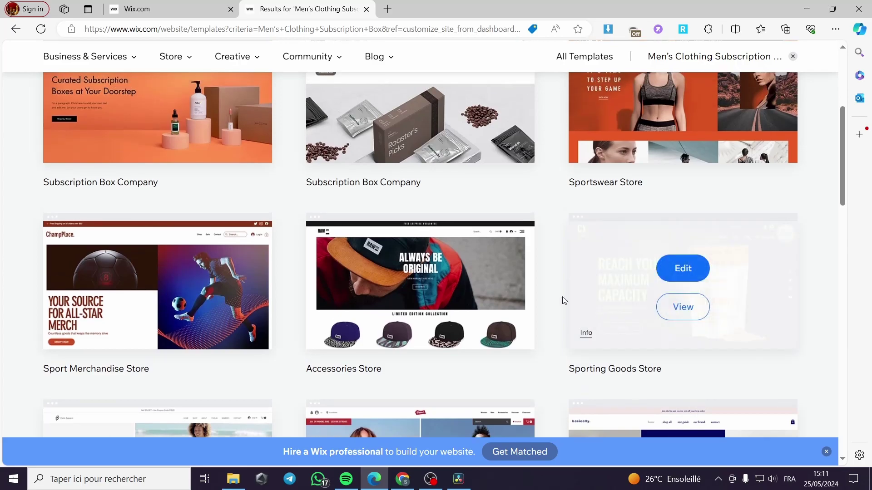
scroll(253, 233, "down", 8)
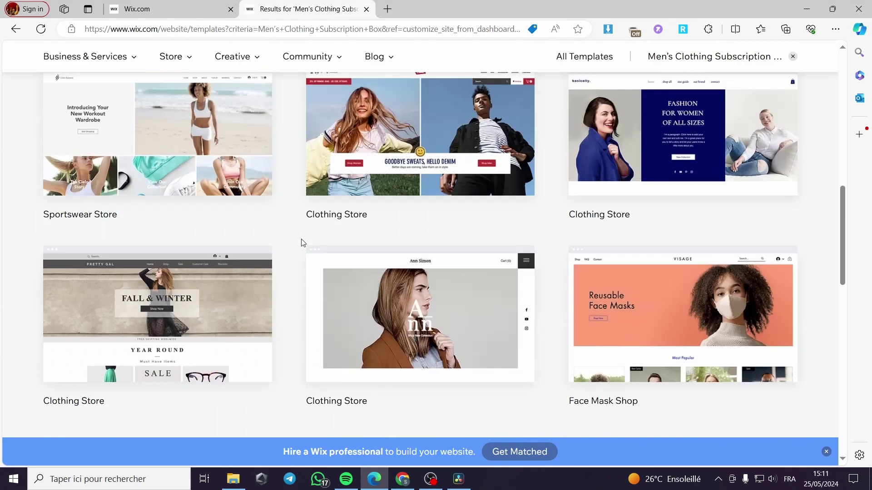
scroll(303, 243, "down", 3)
scroll(333, 323, "up", 13)
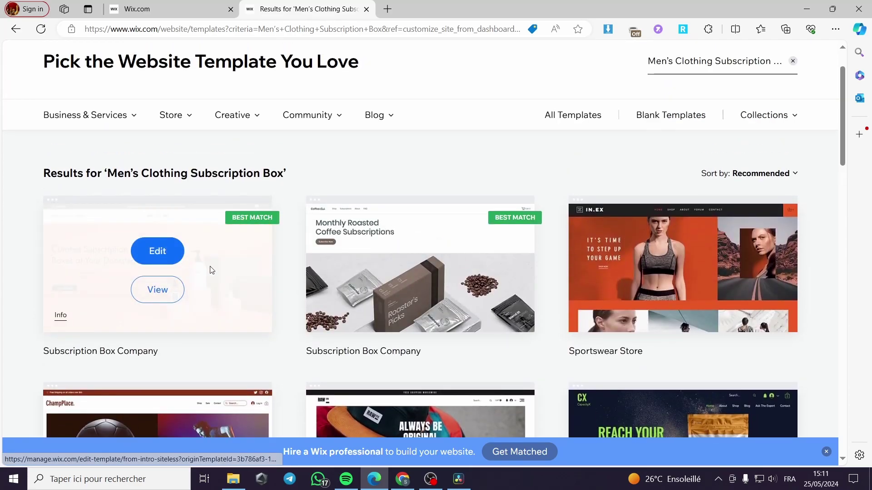
Edit the Subscription Box Company template, then return to the dashboard tab and close the site list.
left_click(161, 253)
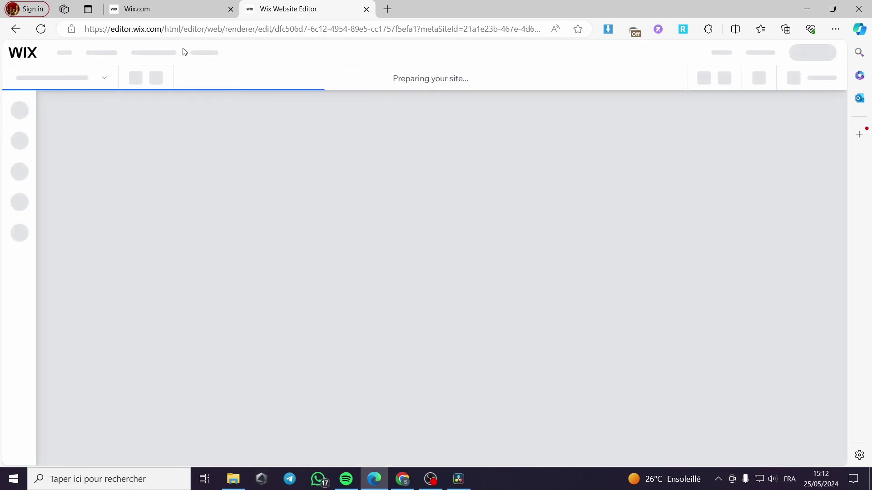
left_click(149, 9)
left_click(404, 95)
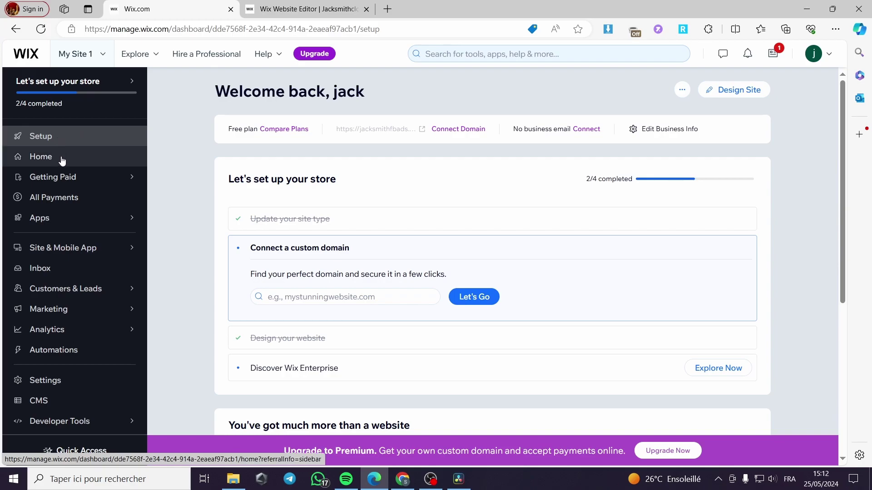
Return to the editor tab and zoom the canvas out while Wix Bookings finishes installing.
mouse_move(78, 177)
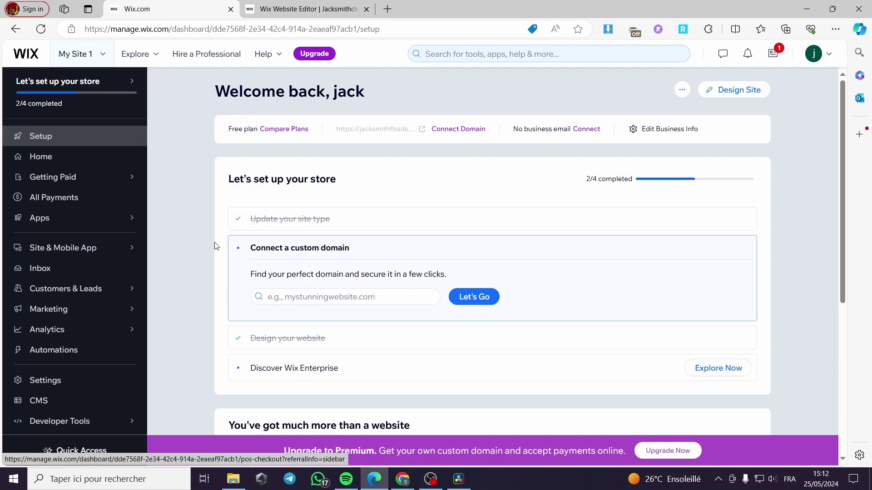
mouse_move(86, 248)
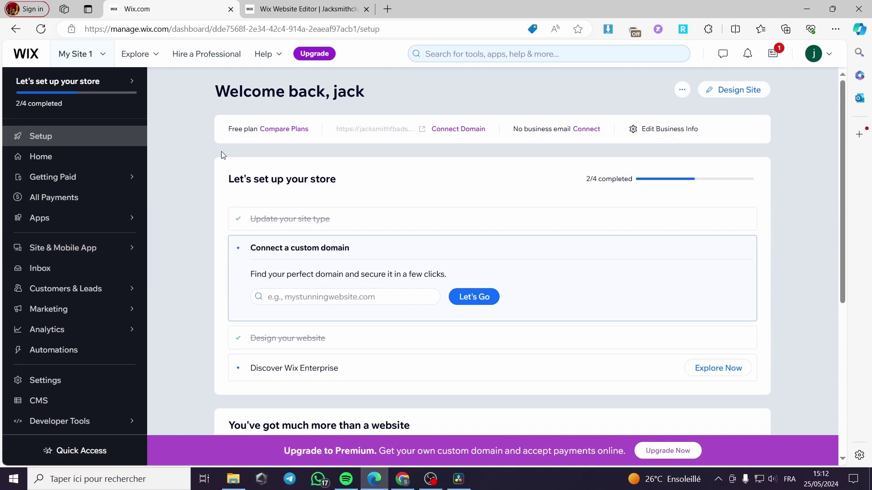
left_click(291, 9)
key("ctrl+minus")
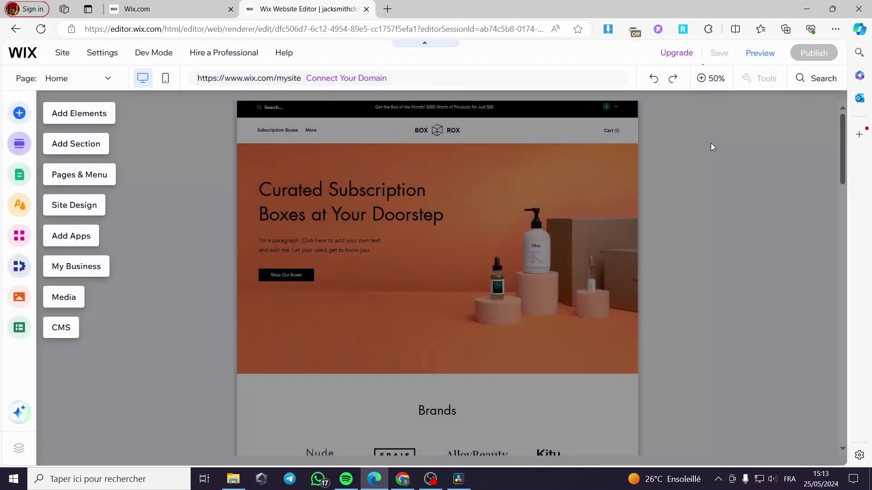
Dismiss the intro and AI content dialog, zoom to 100%, and select the header's Login Bar.
left_click(711, 144)
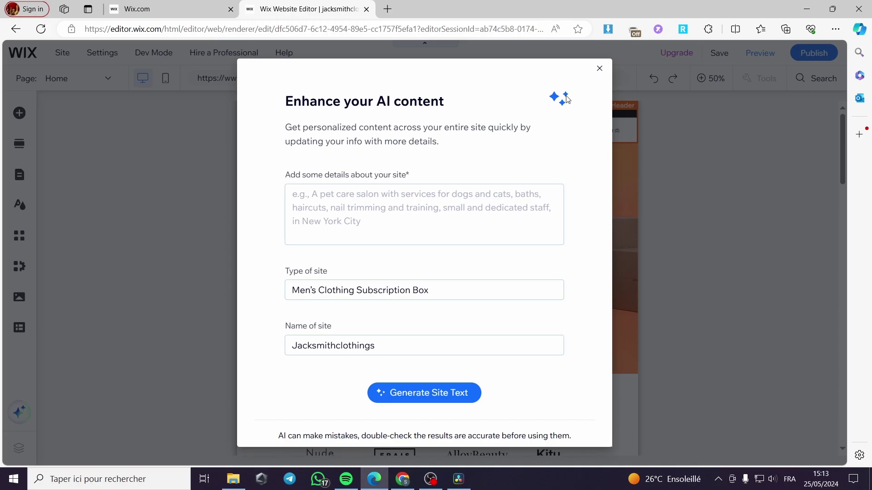
left_click(599, 69)
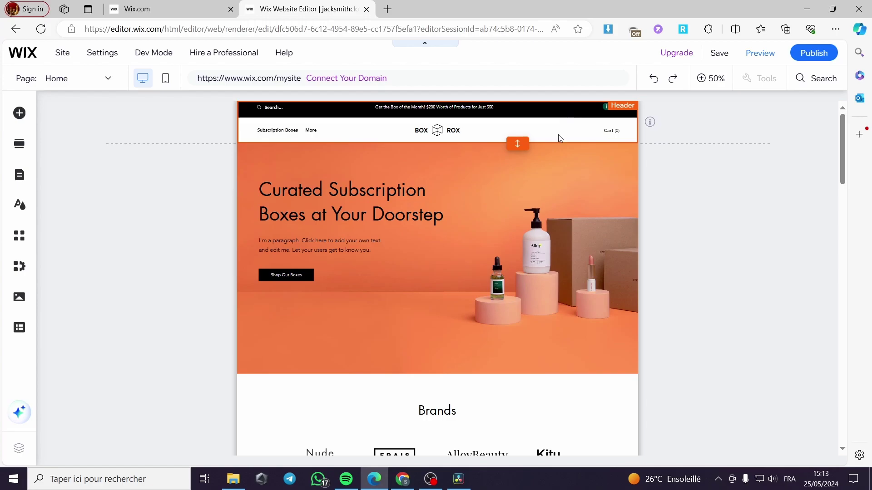
left_click(592, 115)
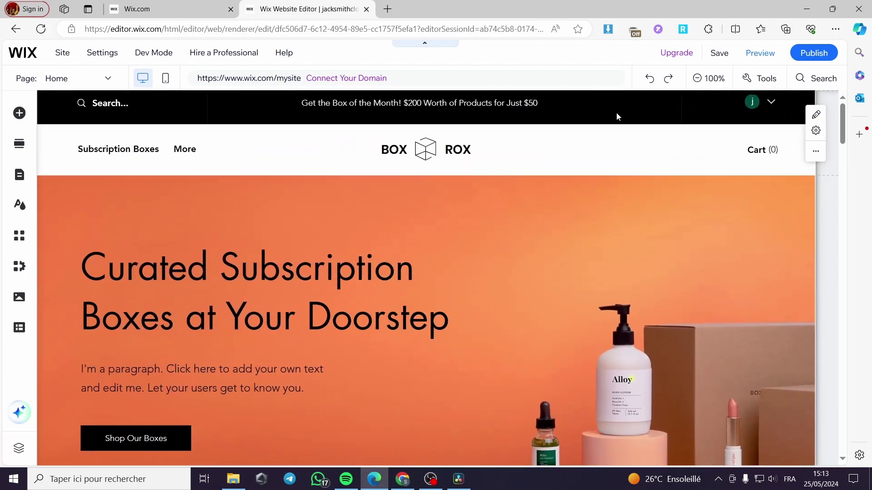
left_click(771, 105)
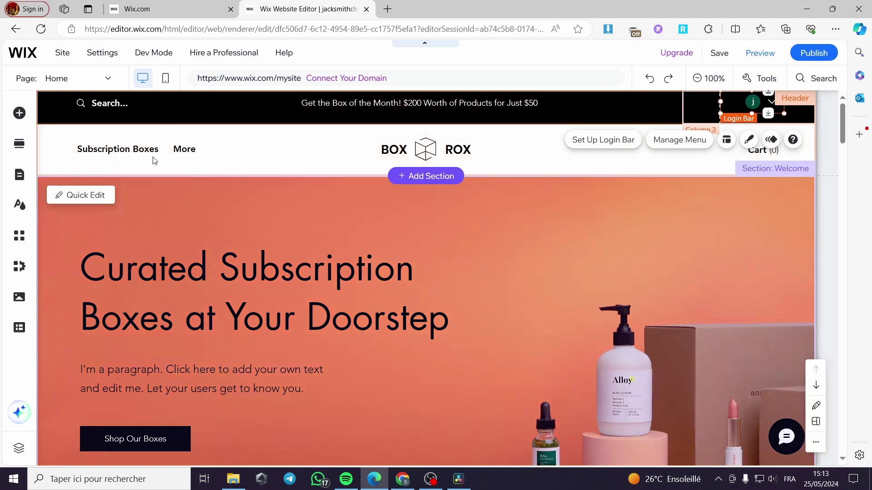
Review the member signup and login form settings under Signup & Login pages.
left_click(19, 113)
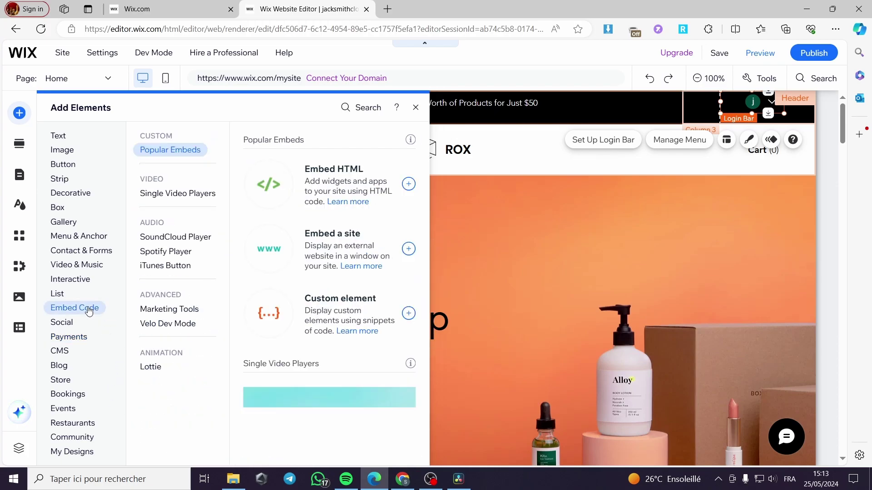
left_click(19, 175)
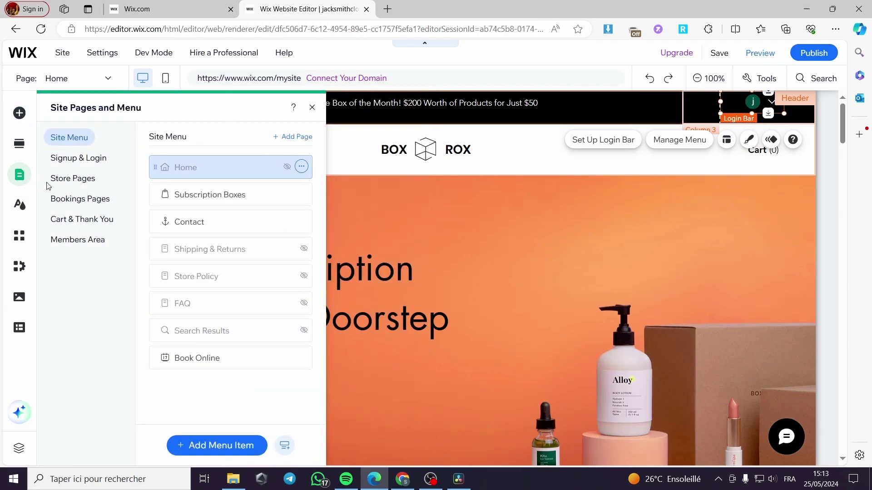
left_click(77, 159)
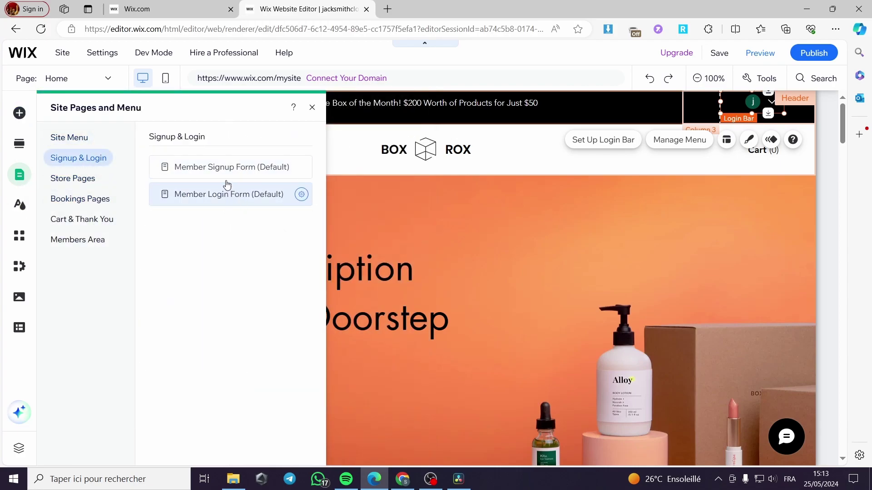
left_click(196, 172)
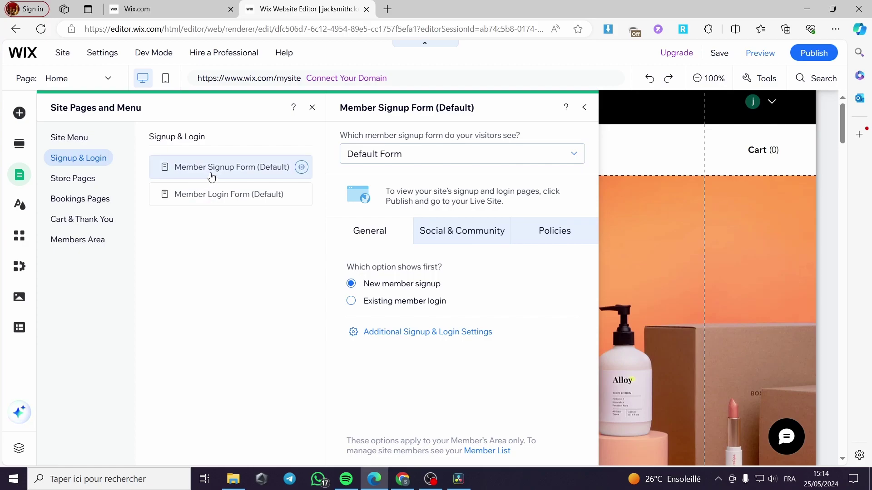
left_click(222, 202)
left_click(236, 168)
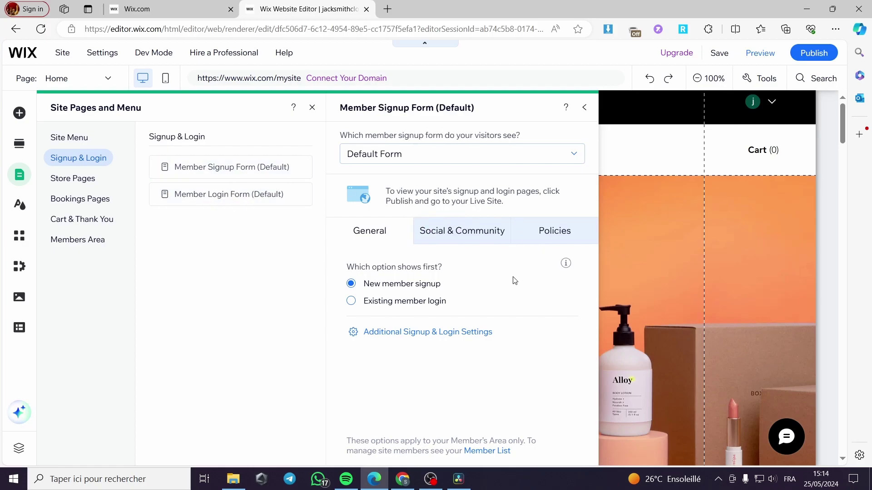
Browse Store and Members Area pages, open My Subscriptions, and start adding a members page.
left_click(91, 179)
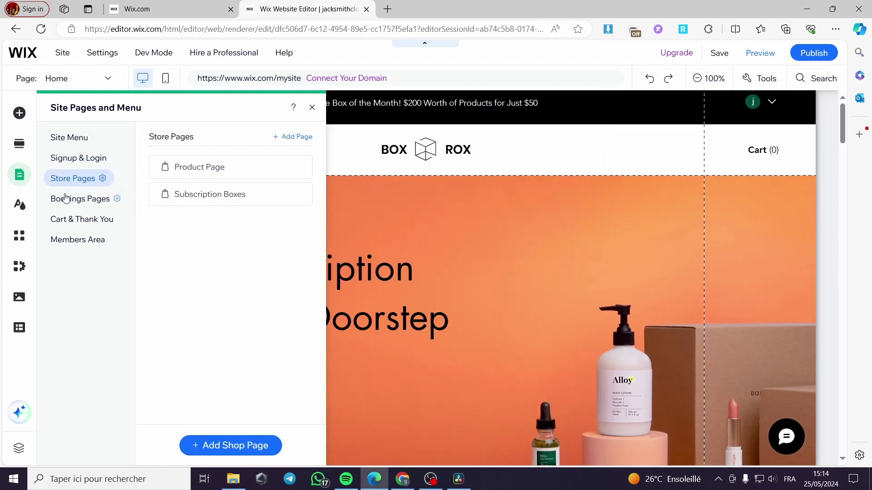
left_click(78, 241)
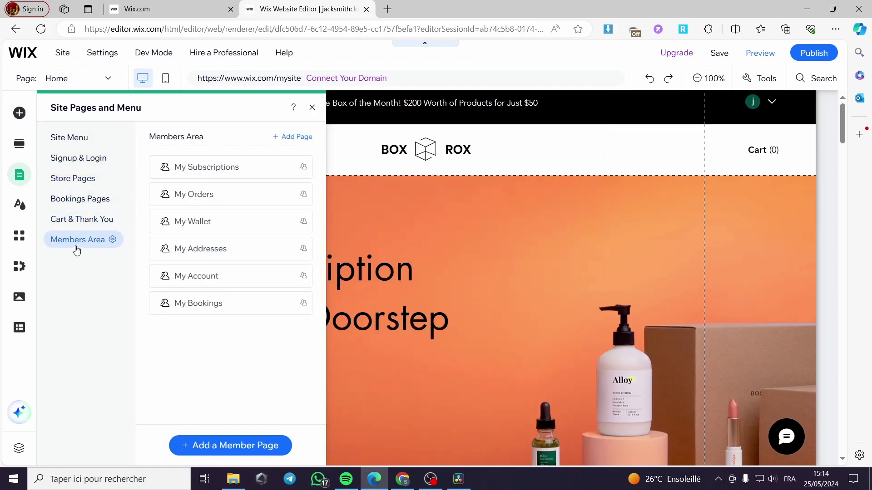
left_click(212, 172)
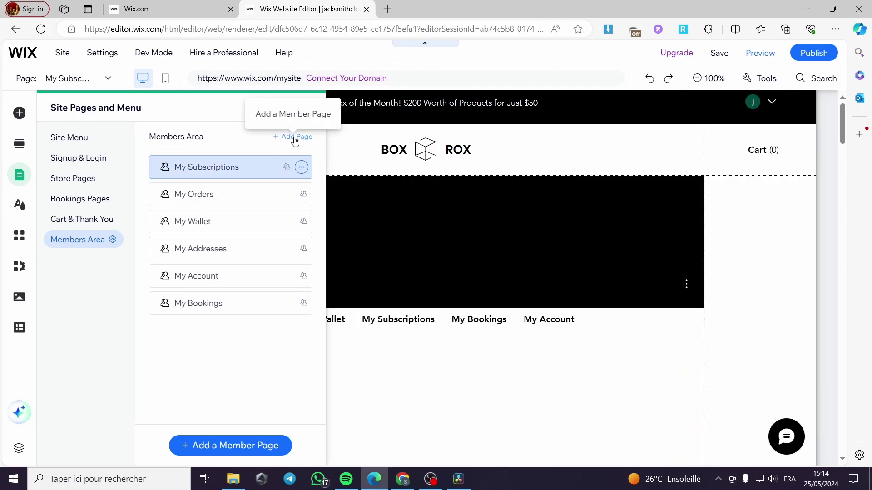
left_click(293, 141)
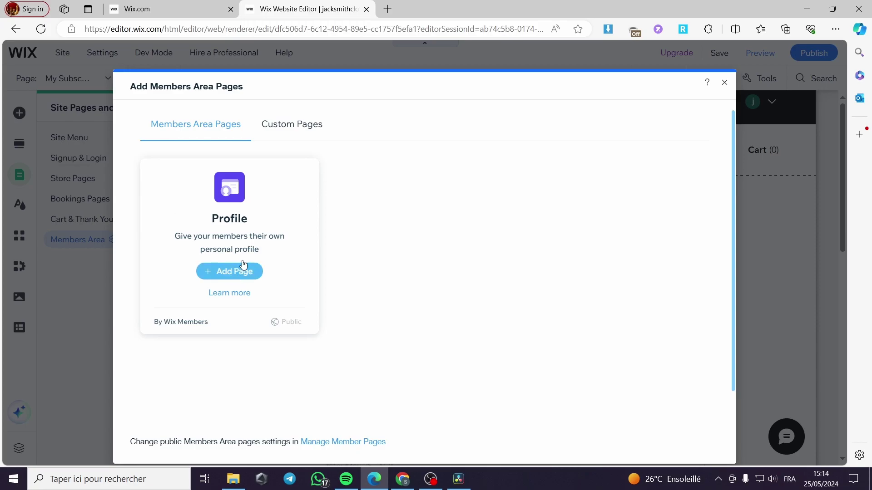
Add the Profile page to the members area.
left_click(221, 273)
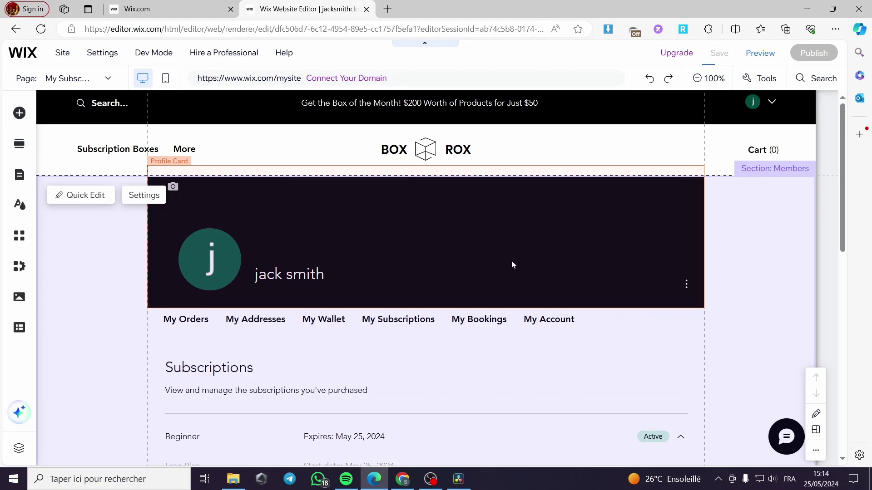
scroll(499, 272, "down", 3)
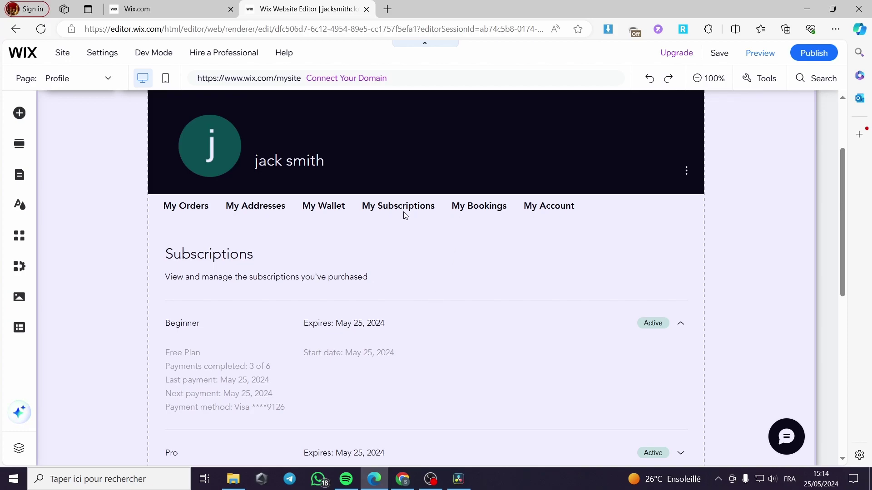
scroll(459, 260, "down", 1)
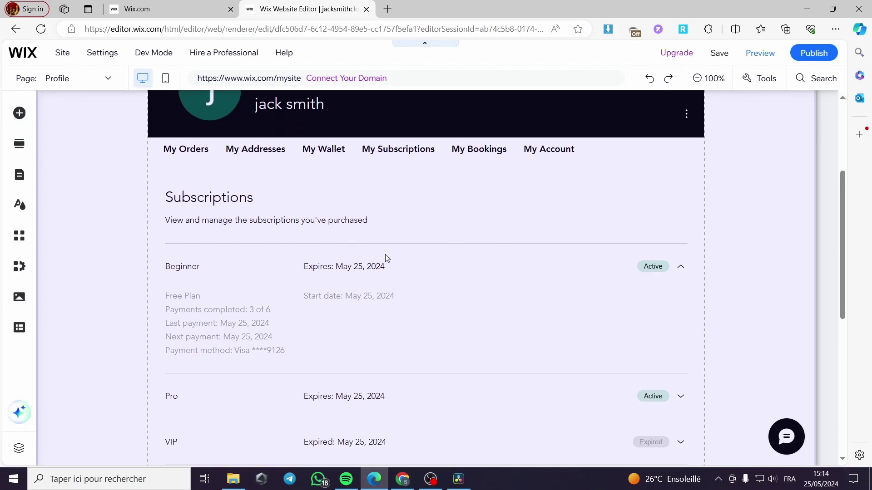
scroll(417, 282, "up", 3)
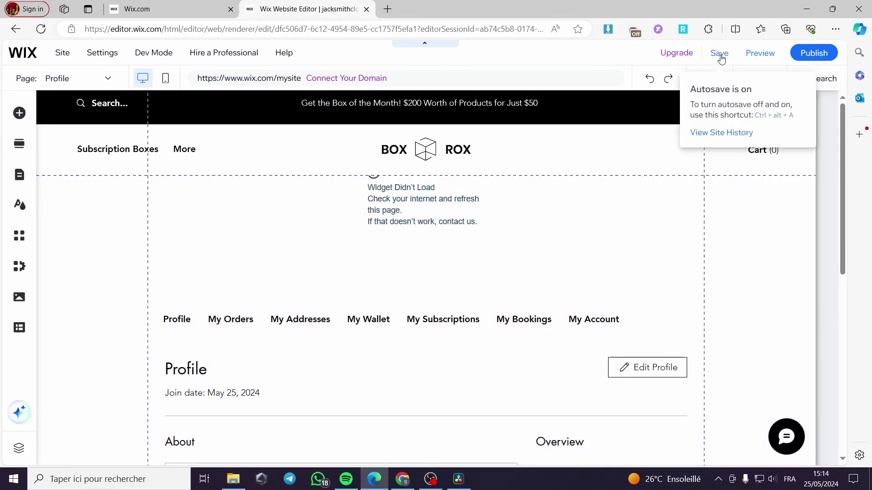
Save the site on the free Wix.com domain and turn off the save confirmation.
left_click(718, 54)
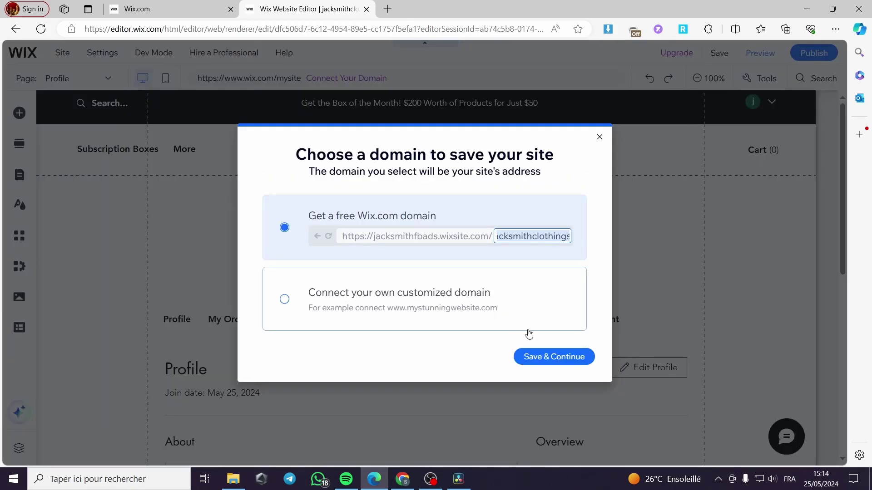
left_click(556, 357)
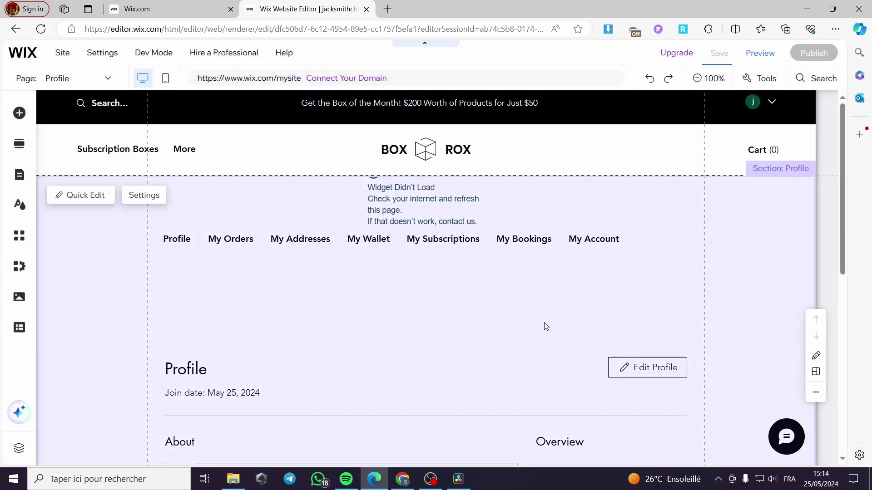
scroll(541, 326, "down", 5)
scroll(454, 327, "up", 5)
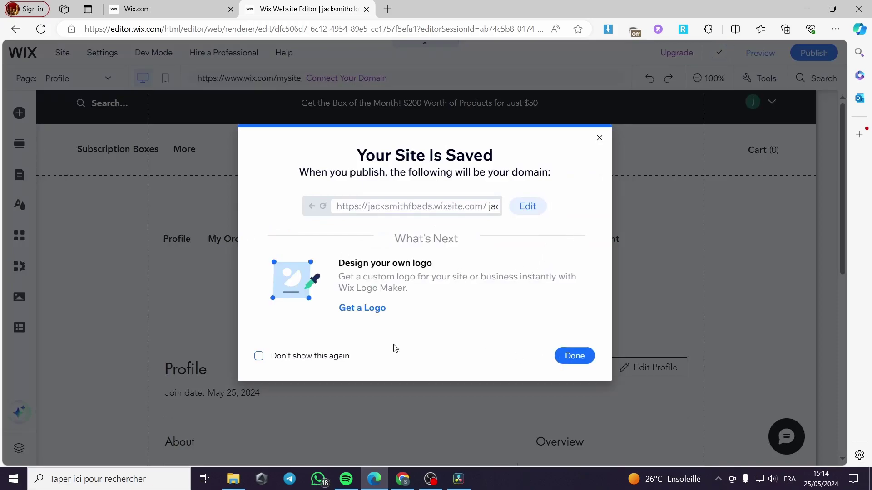
left_click(319, 362)
left_click(571, 360)
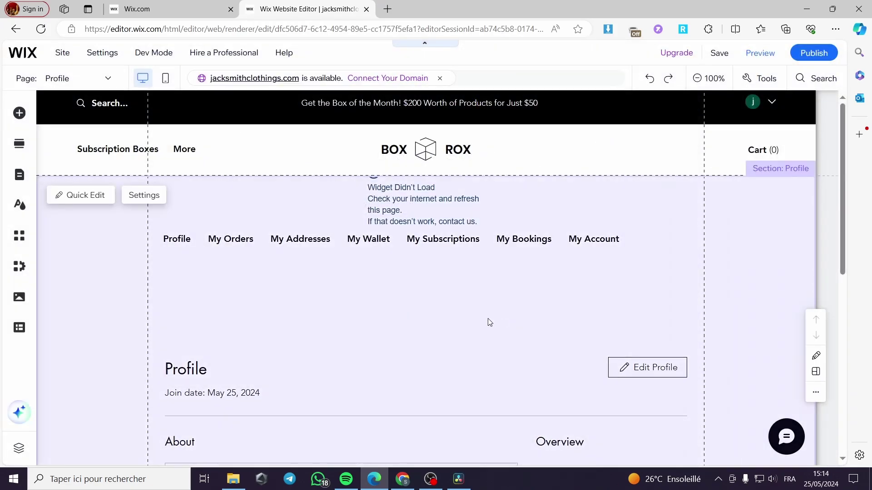
Browse the Clients section layouts from the Profile section, then show the Members Area pages.
left_click(520, 292)
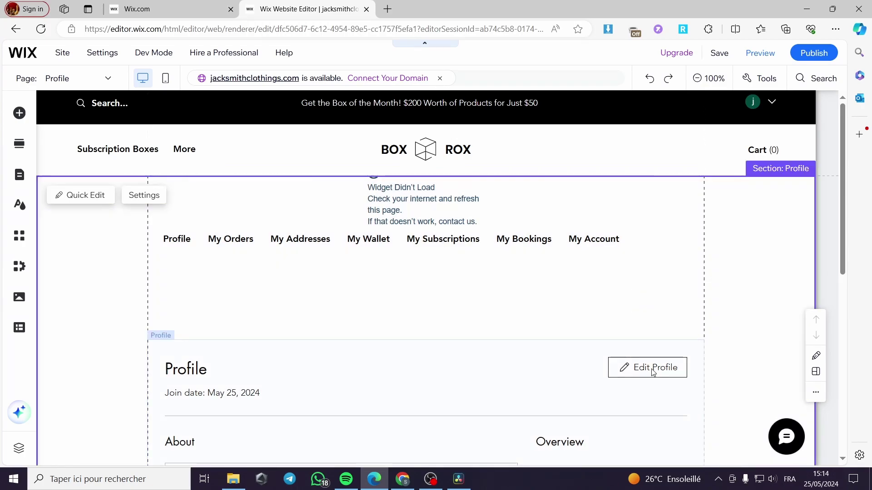
scroll(558, 288, "down", 1)
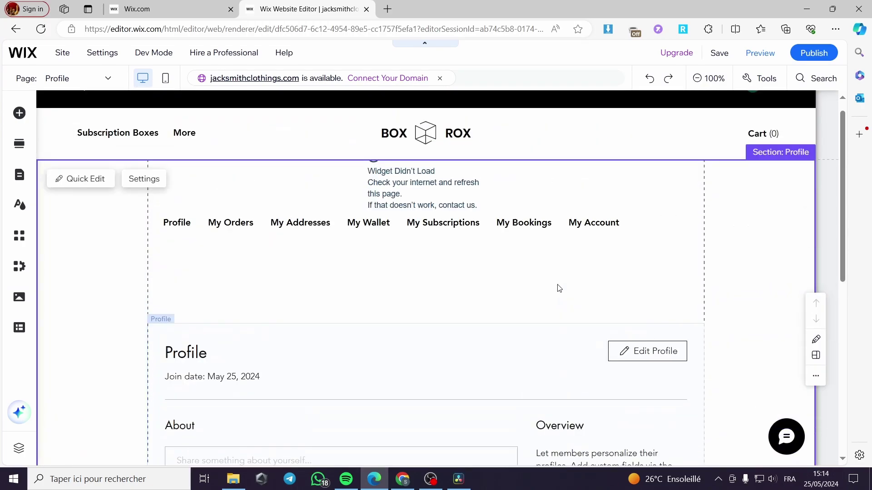
scroll(273, 204, "up", 1)
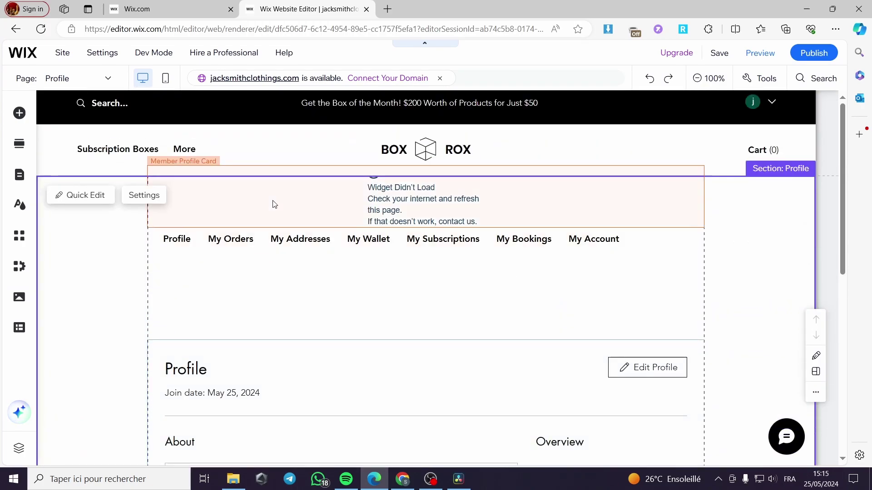
left_click(20, 144)
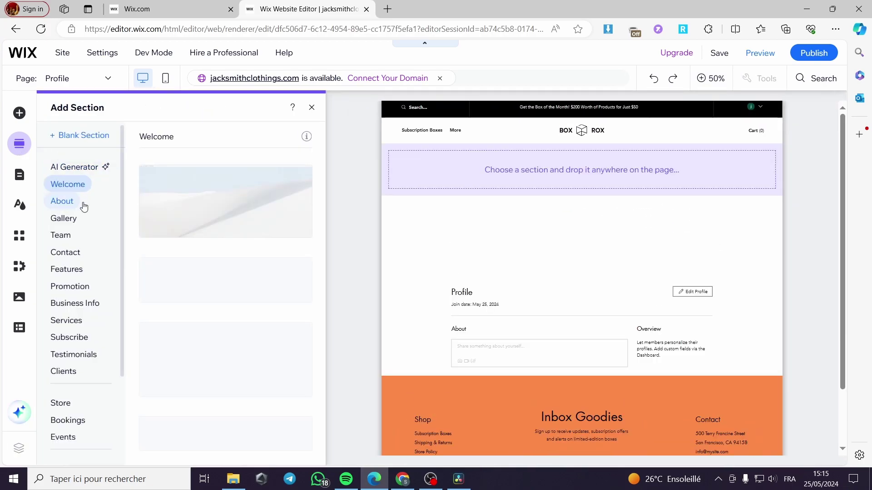
left_click(71, 373)
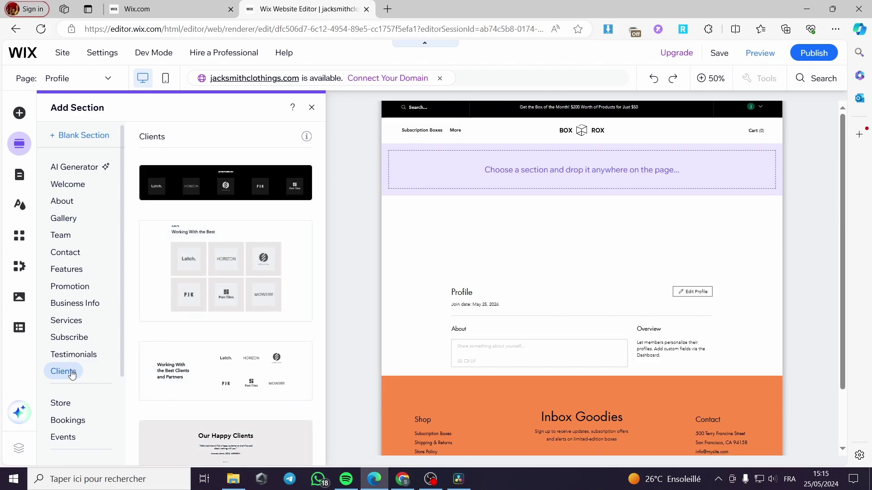
scroll(264, 282, "down", 4)
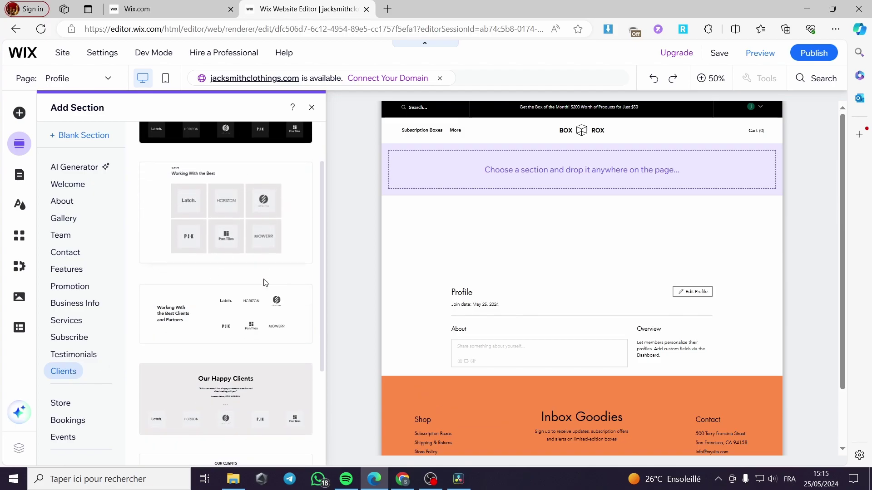
scroll(240, 345, "down", 1)
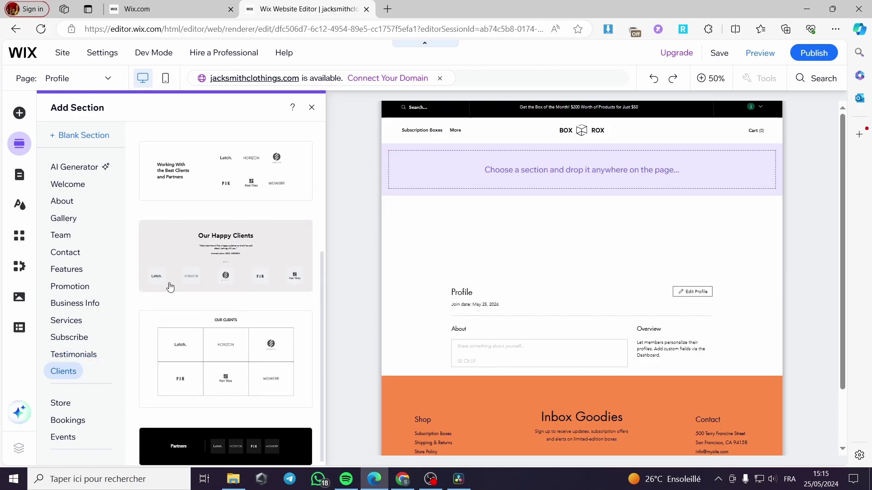
scroll(227, 273, "up", 4)
scroll(242, 246, "up", 1)
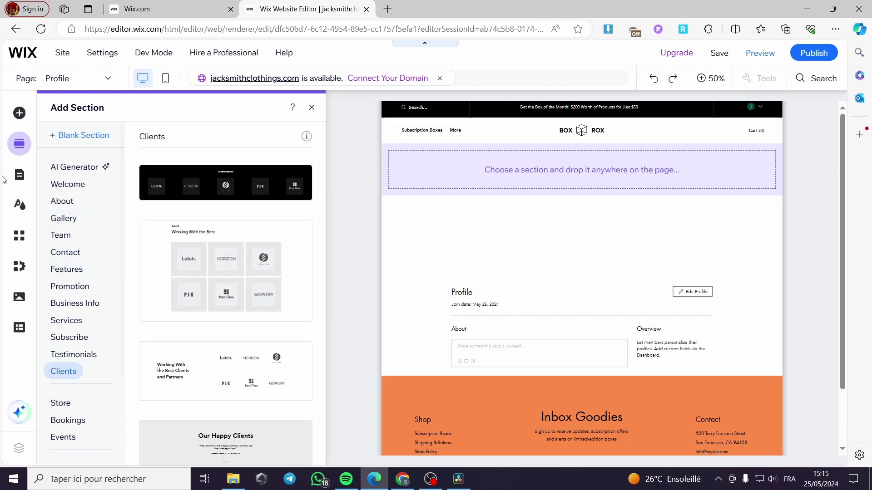
left_click(19, 174)
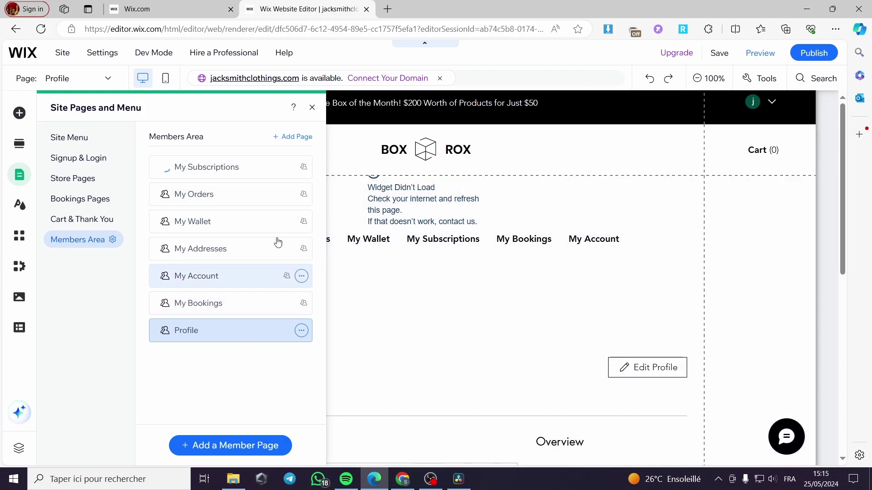
From My Subscriptions, set the Member Signup Form to Custom Form and add it.
left_click(232, 171)
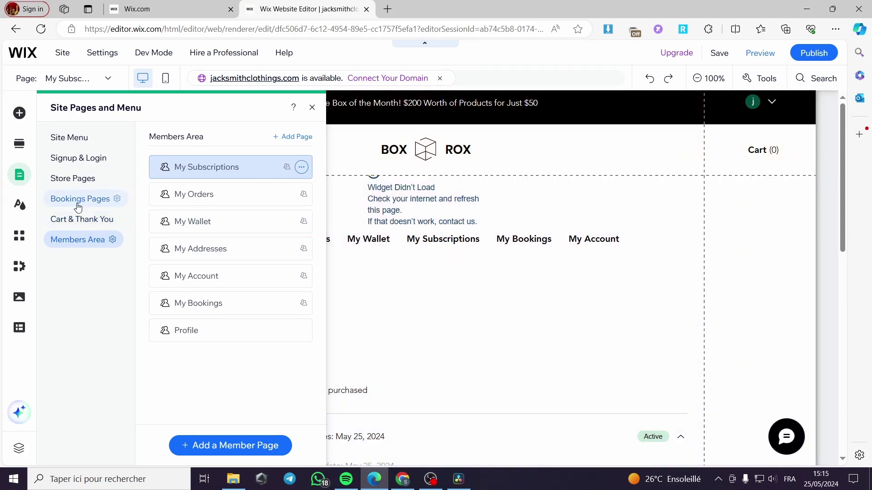
left_click(74, 161)
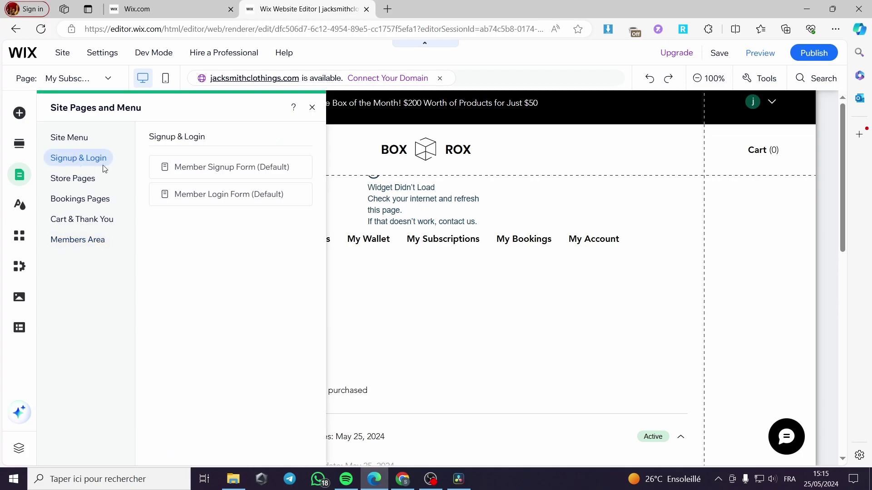
left_click(195, 170)
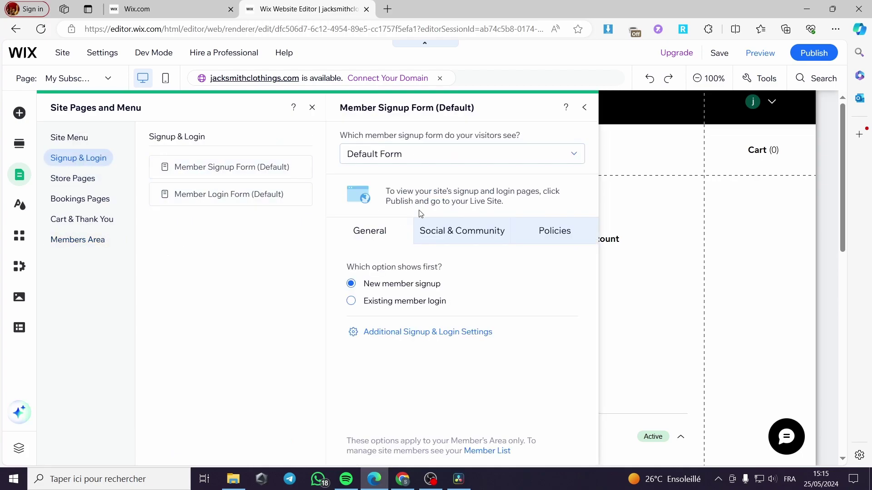
left_click(415, 158)
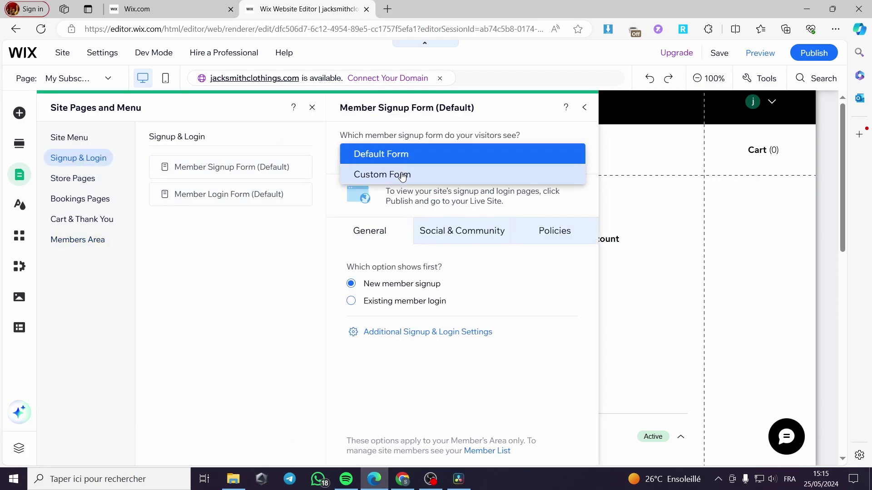
left_click(402, 177)
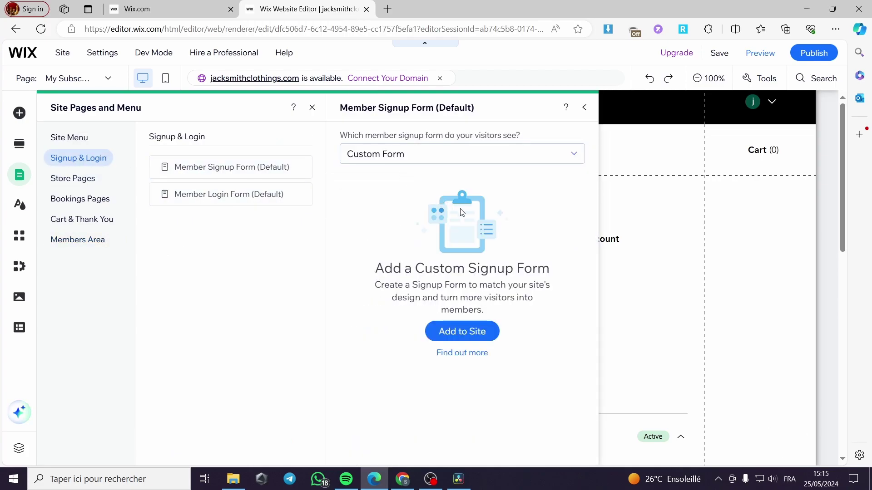
left_click(468, 339)
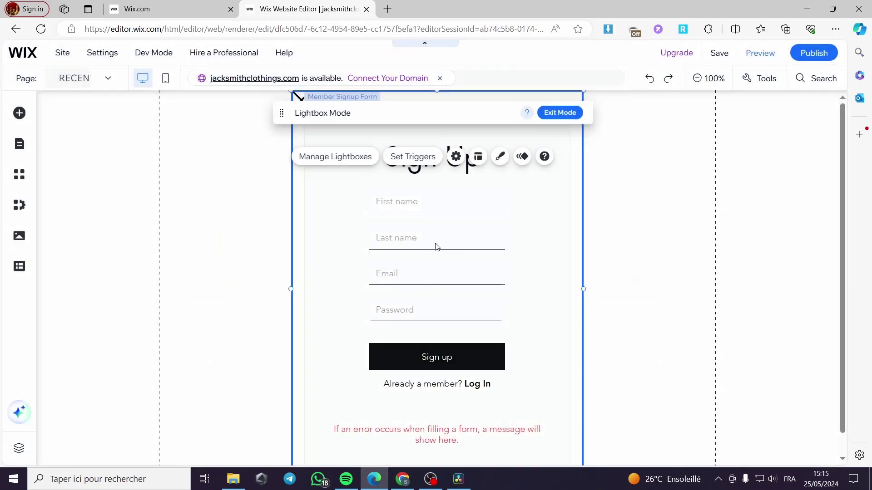
Exit the signup lightbox and open the Subscription Boxes page with the pages list shown.
left_click(384, 185)
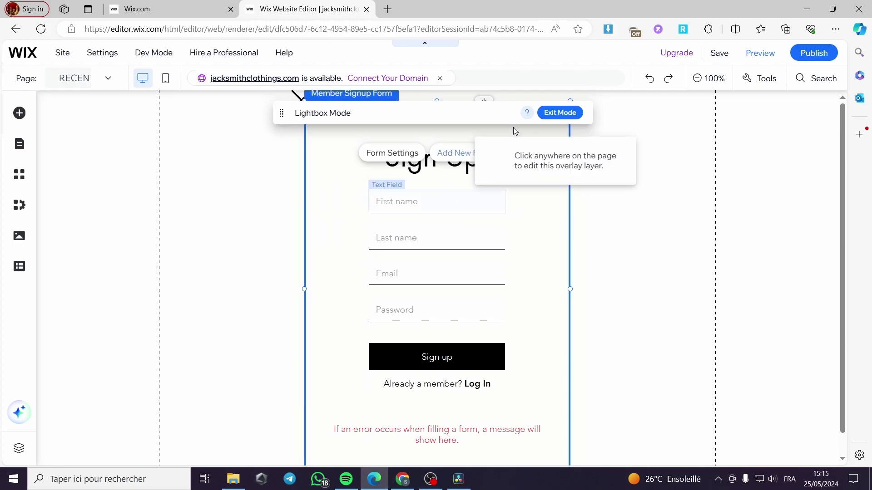
left_click(552, 117)
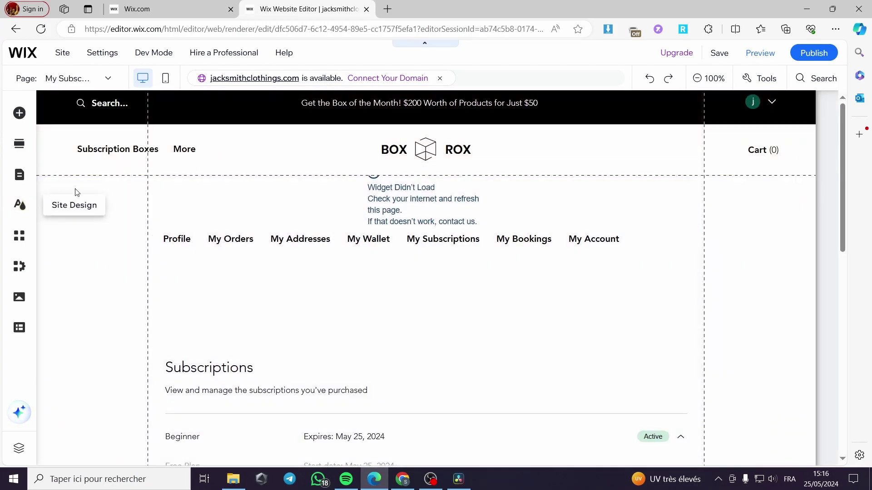
left_click(108, 155)
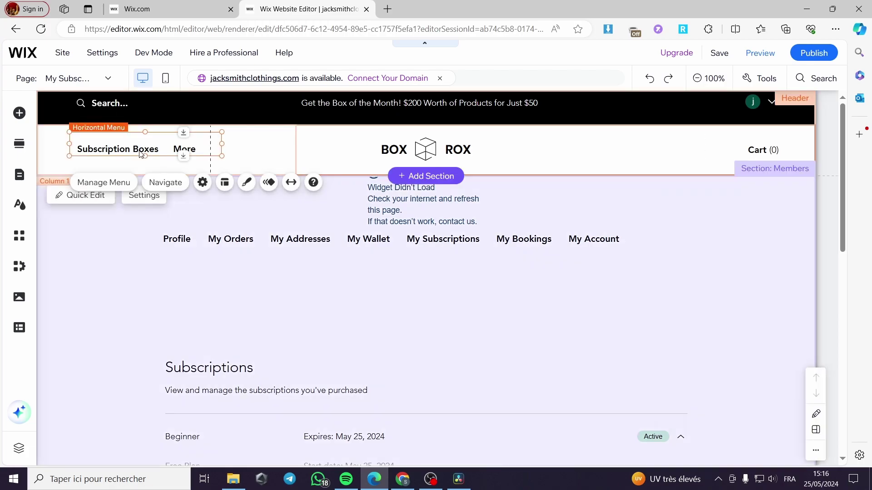
left_click(141, 154)
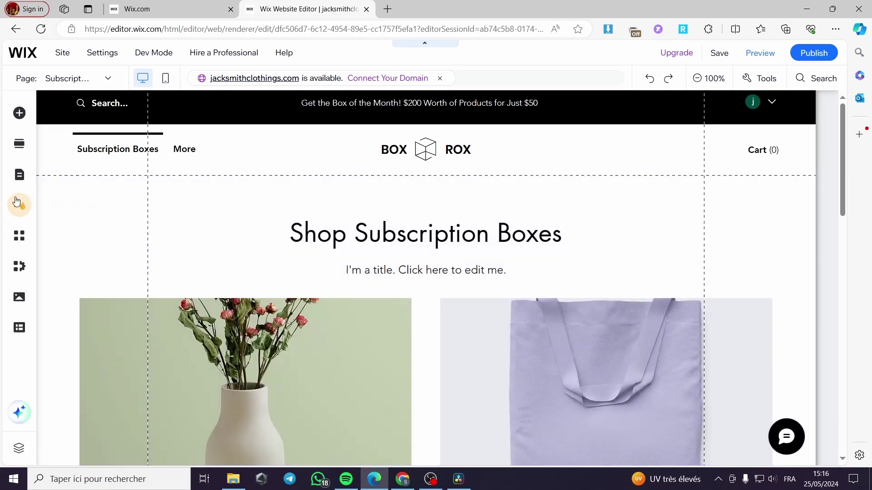
left_click(19, 176)
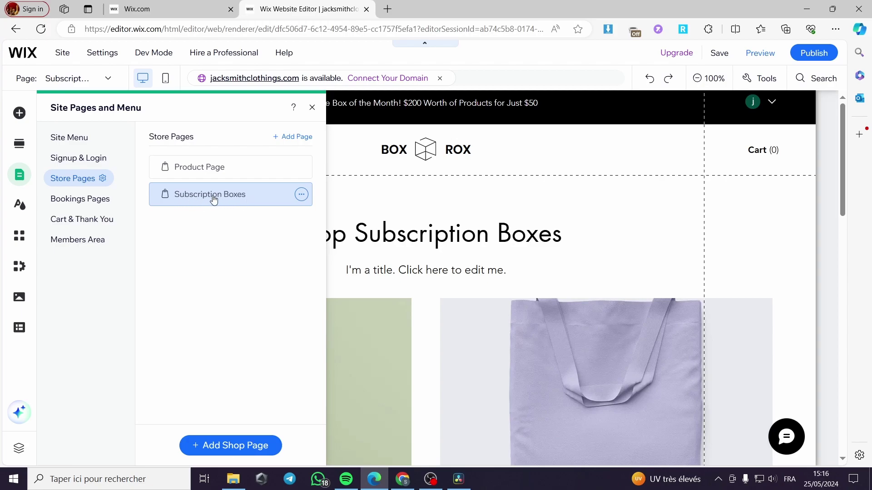
Scroll through the Subscription Boxes product grid on the shop page.
scroll(650, 281, "down", 5)
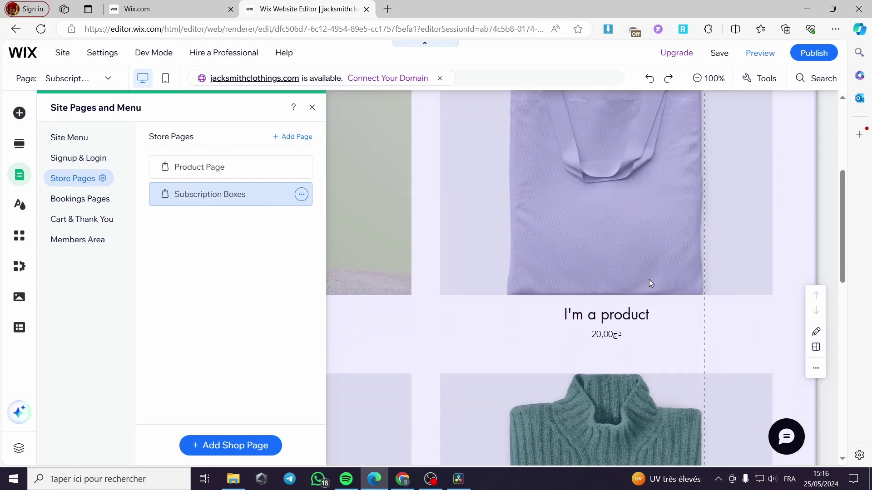
scroll(439, 265, "down", 2)
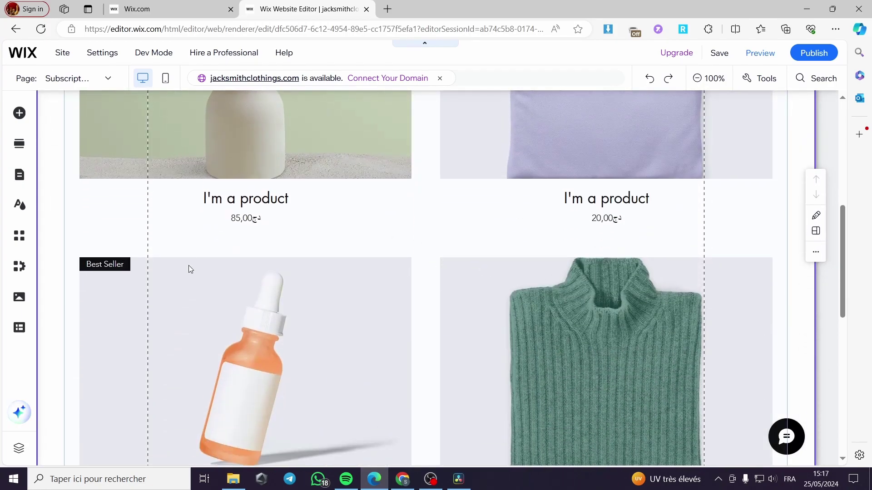
scroll(409, 299, "down", 5)
scroll(438, 318, "down", 2)
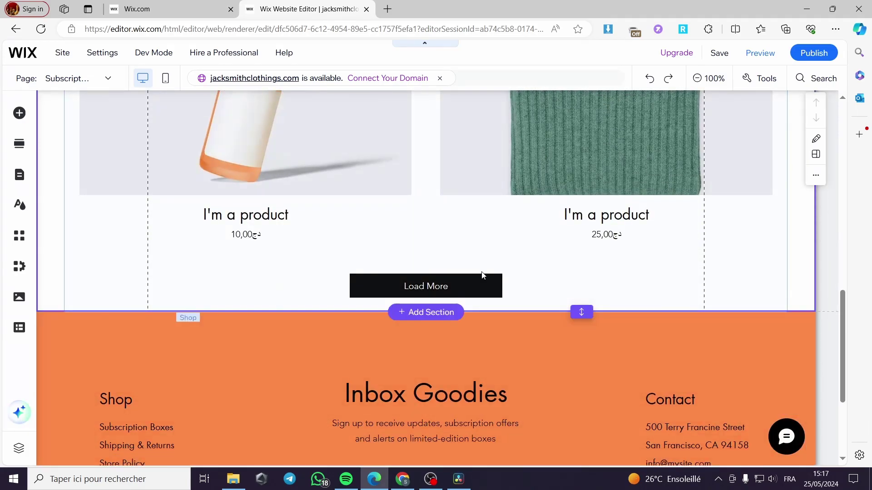
scroll(463, 279, "up", 6)
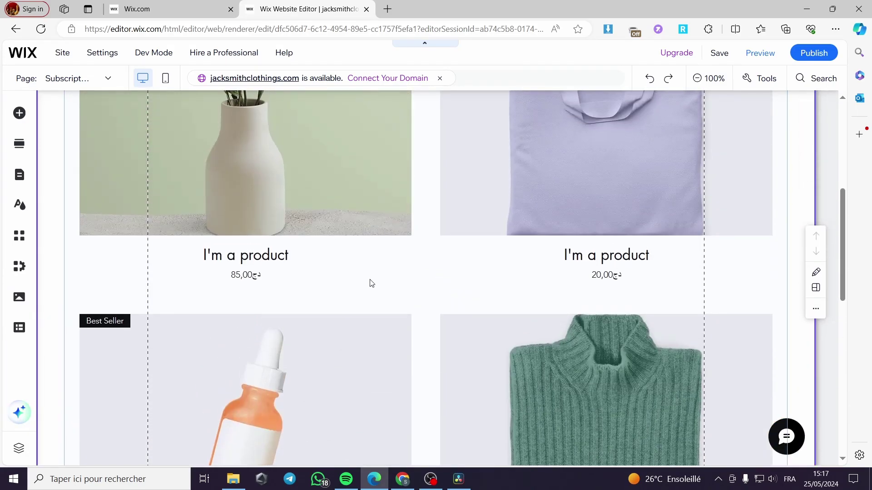
scroll(373, 284, "up", 6)
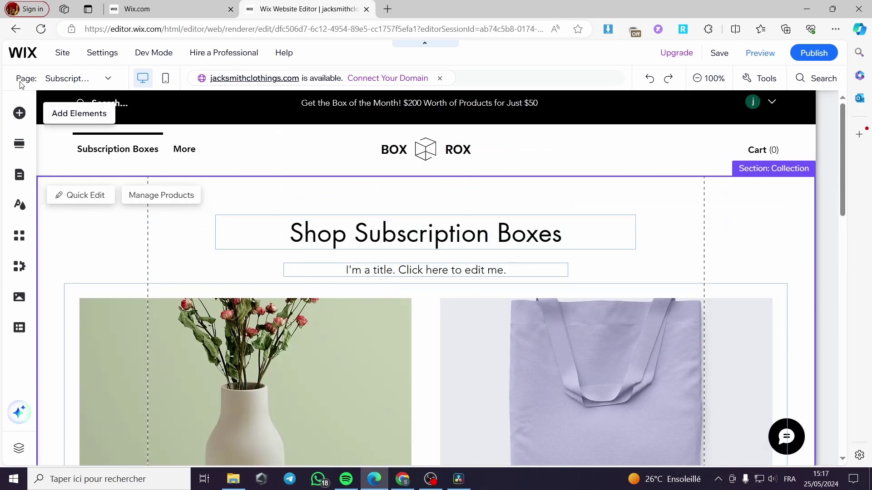
Open the dashboard, close the old Wix.com tab and move the dashboard tab first.
mouse_move(24, 55)
left_click(51, 88)
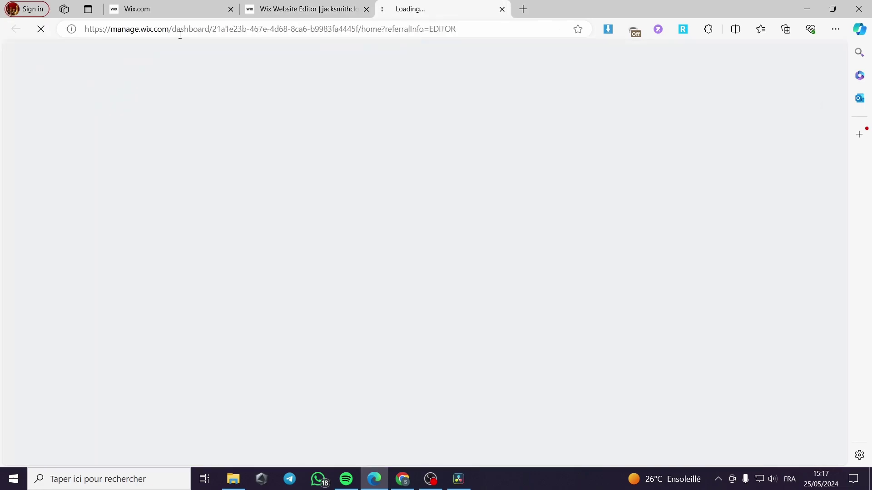
left_click(231, 9)
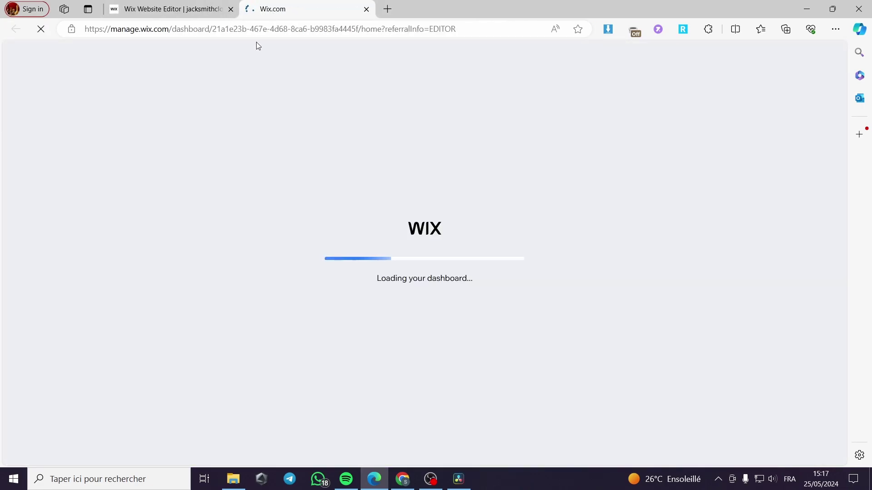
left_click_drag(307, 6, 169, 14)
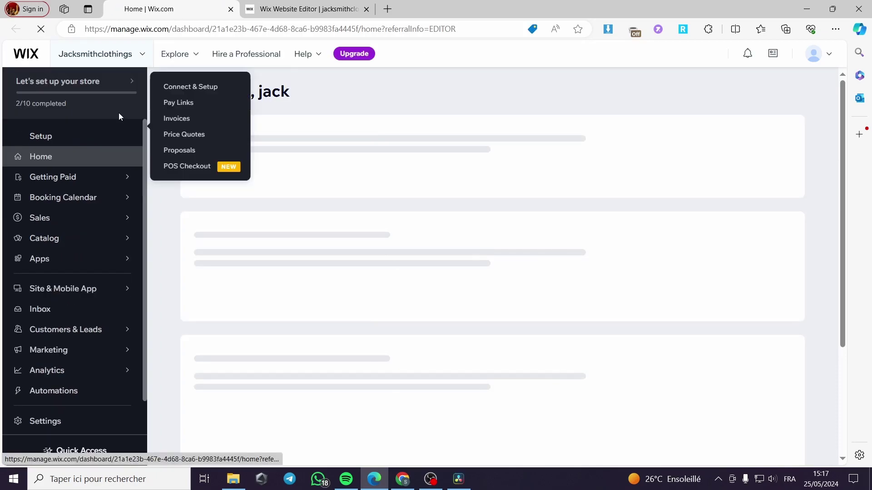
Open the dashboard's Settings page.
mouse_move(129, 283)
scroll(125, 318, "down", 1)
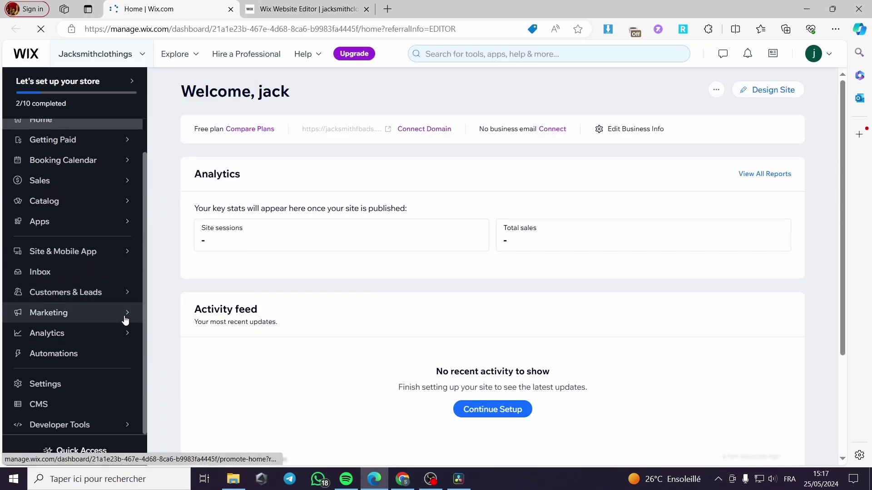
scroll(107, 306, "up", 1)
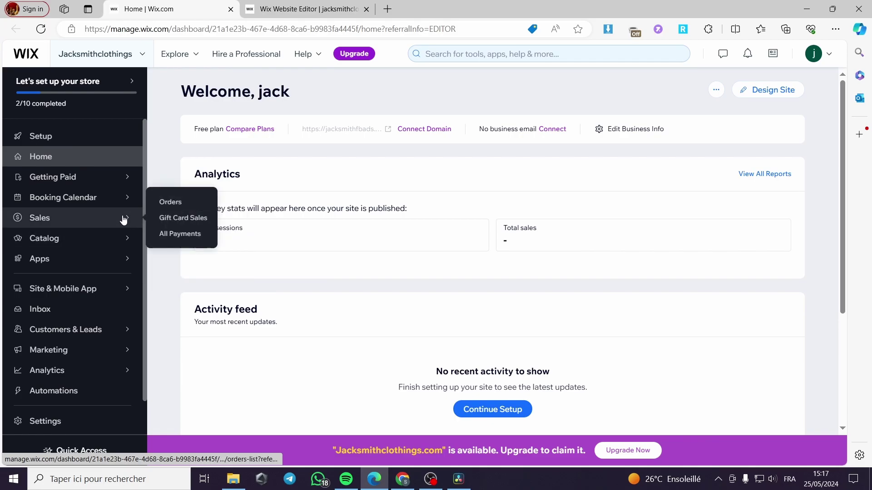
scroll(72, 318, "down", 1)
left_click(64, 385)
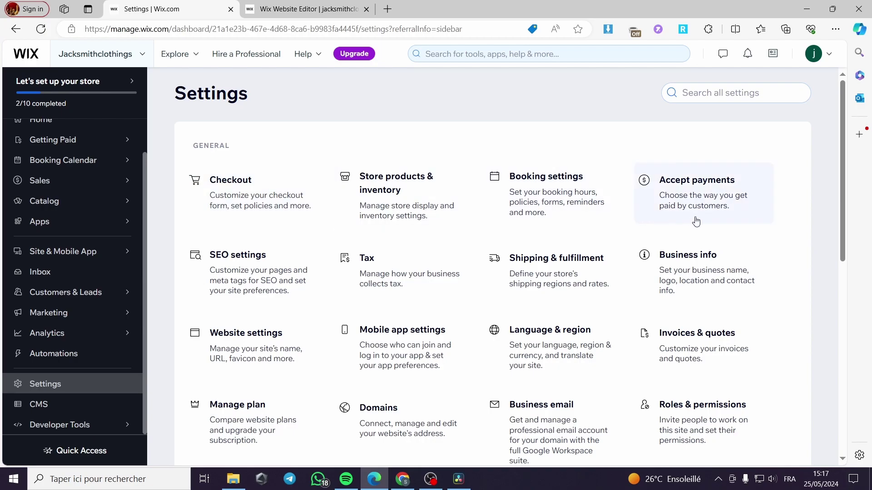
Open Accept payments with Algeria confirmed, review PayPal's connection requirements, and go back.
left_click(715, 202)
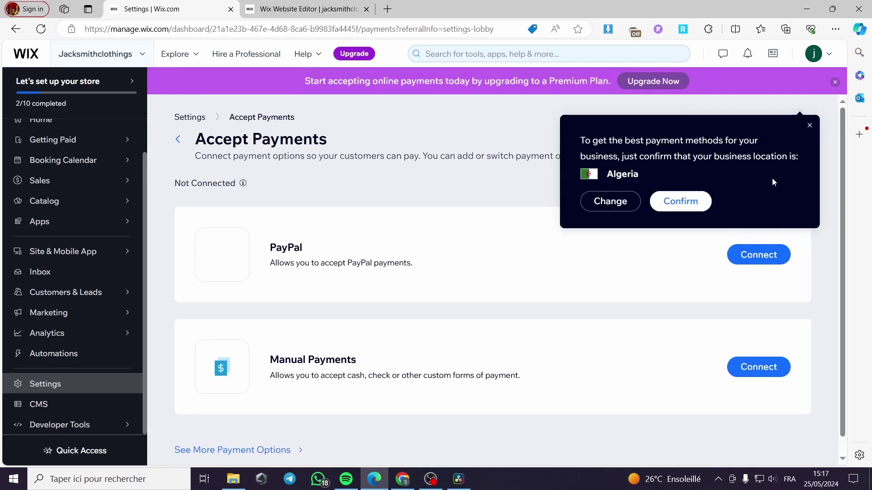
left_click(681, 201)
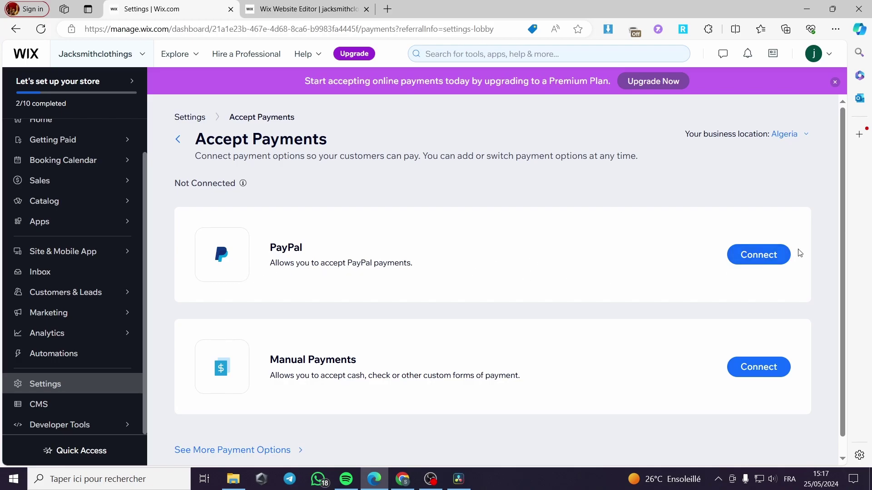
left_click(759, 263)
scroll(252, 316, "down", 5)
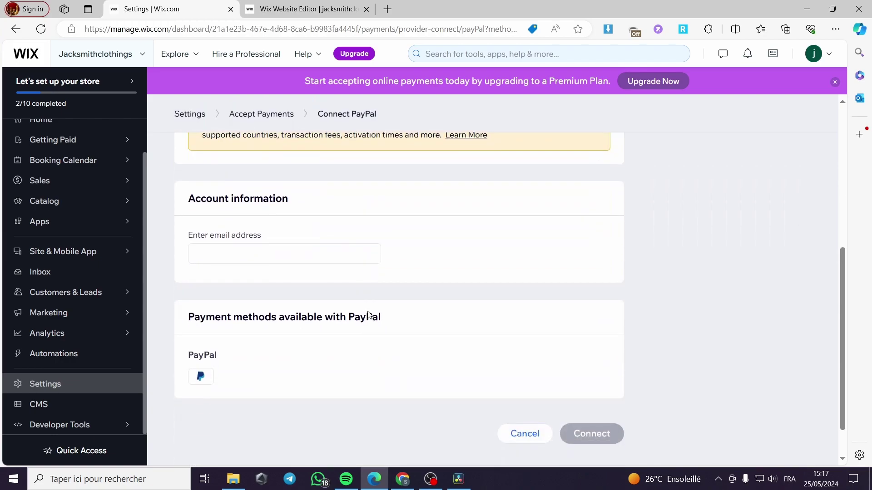
scroll(251, 315, "up", 5)
scroll(236, 335, "down", 2)
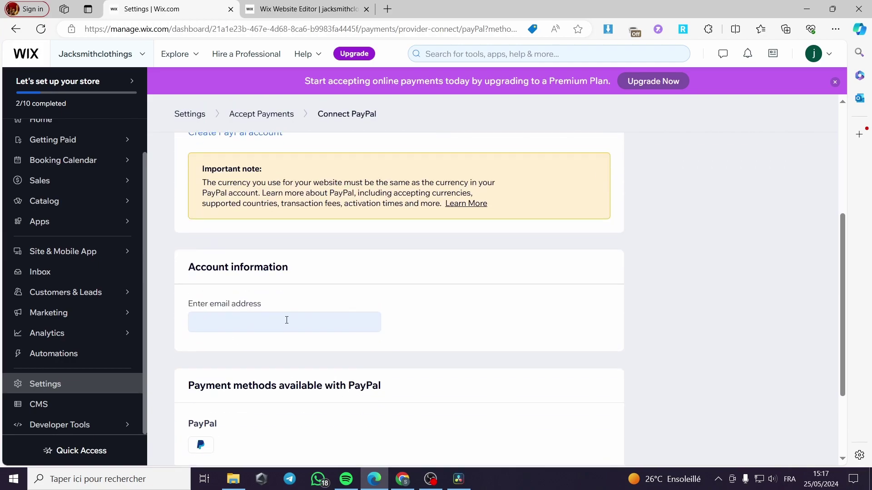
scroll(282, 334, "up", 5)
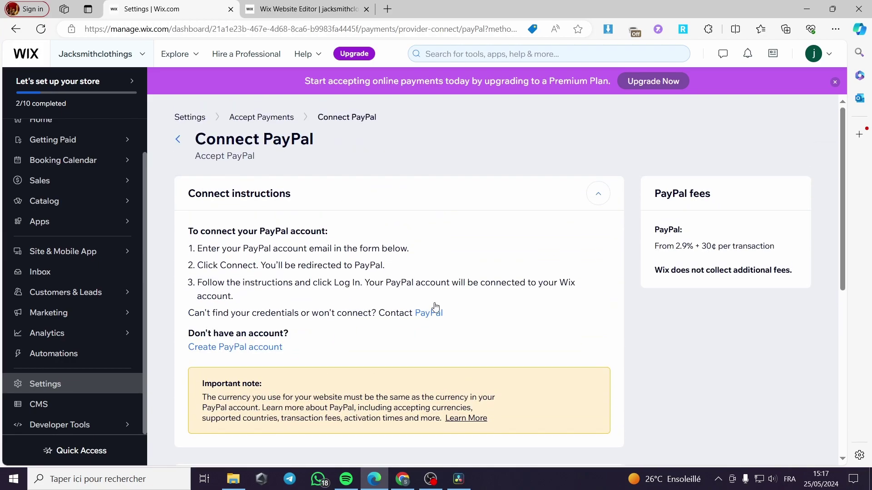
left_click(171, 142)
scroll(318, 327, "down", 1)
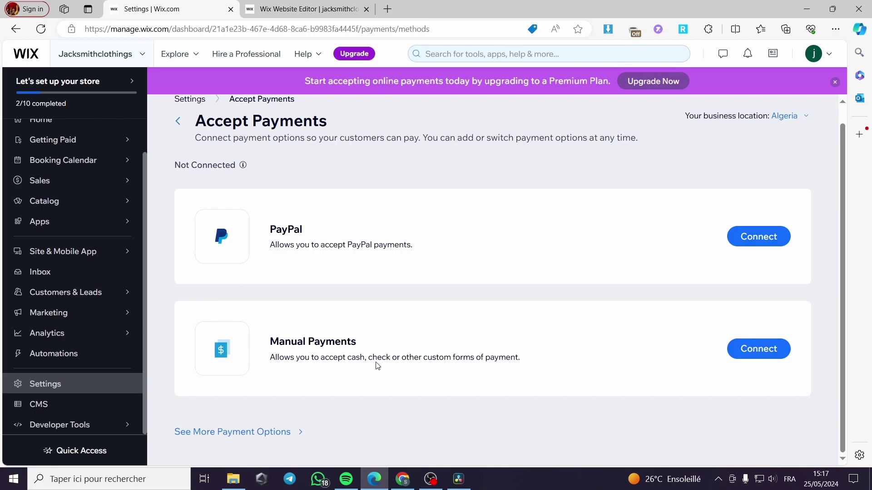
Review the Manual Payments types, keeping Manual payment, and return to payment options.
left_click(752, 359)
scroll(396, 329, "down", 2)
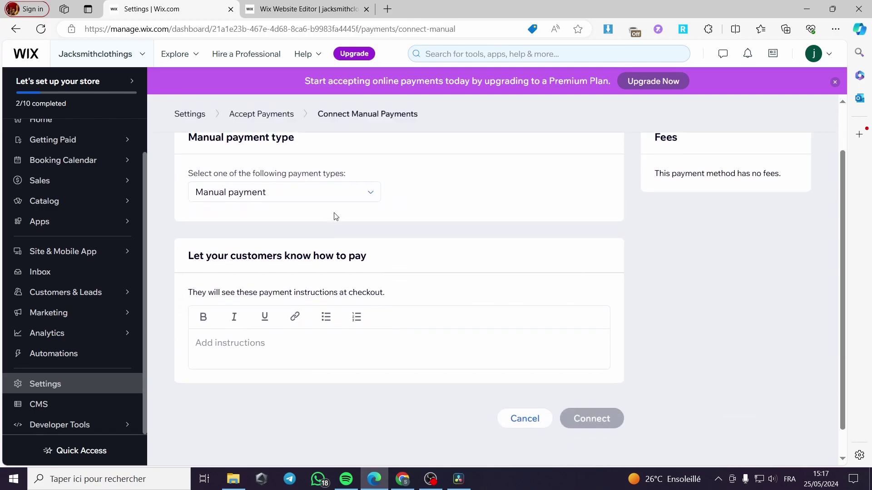
left_click(341, 194)
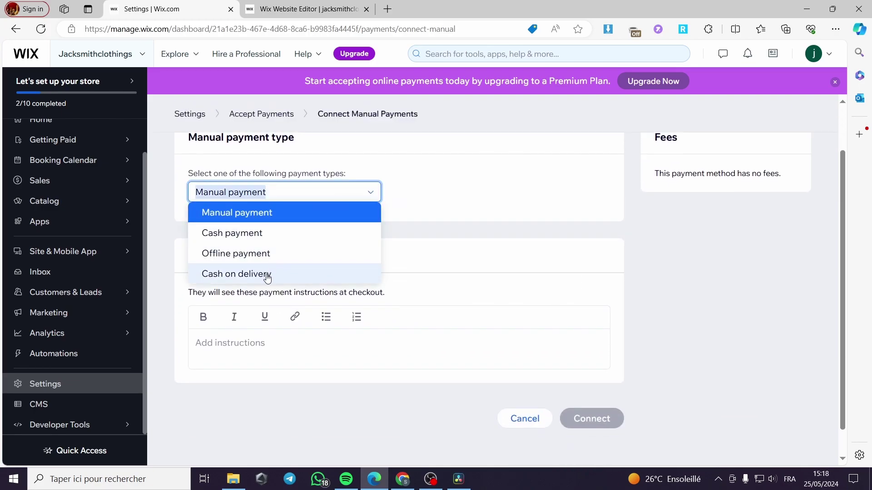
left_click(504, 219)
scroll(523, 277, "up", 2)
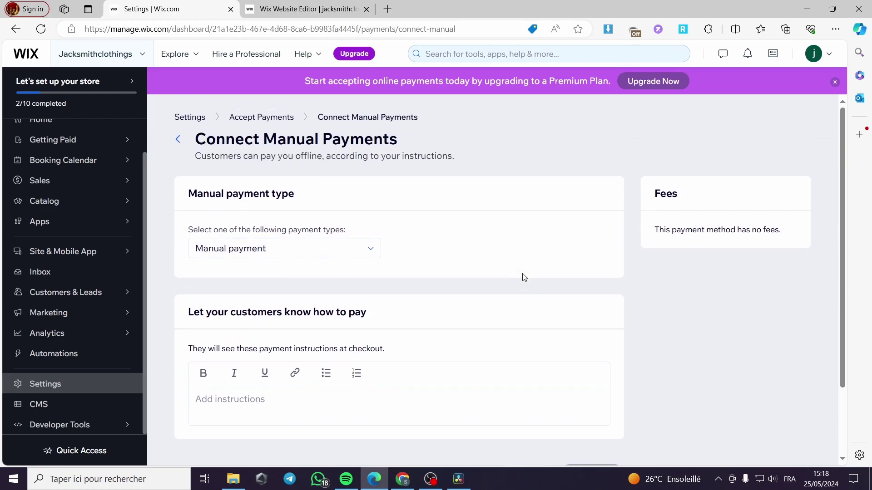
left_click(178, 139)
Browse the additional payment providers, then bring up the Premium upgrade plans.
scroll(253, 403, "down", 1)
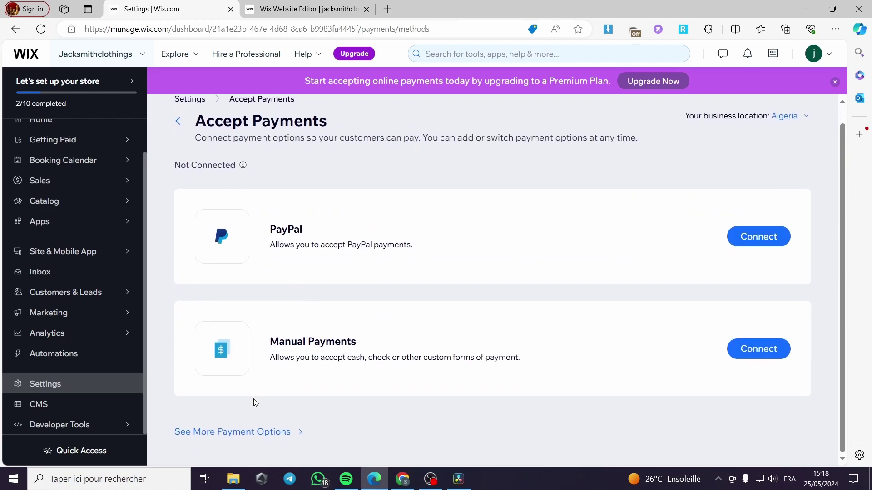
left_click(209, 433)
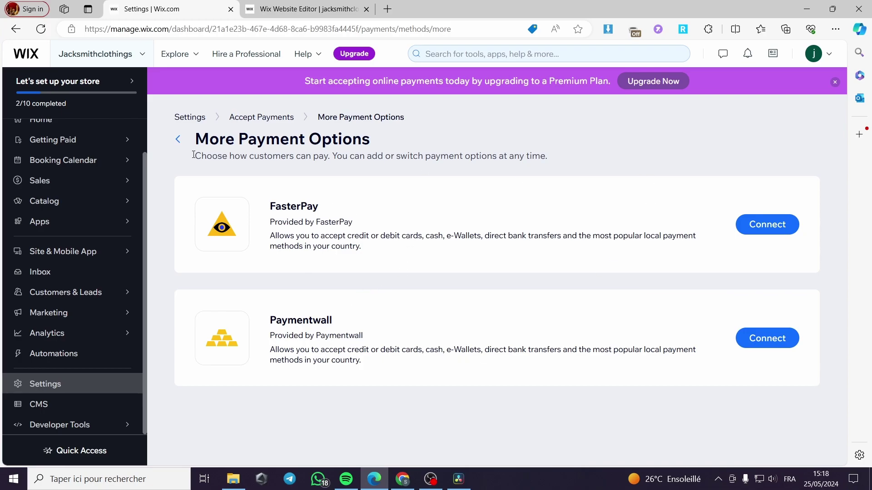
left_click(178, 139)
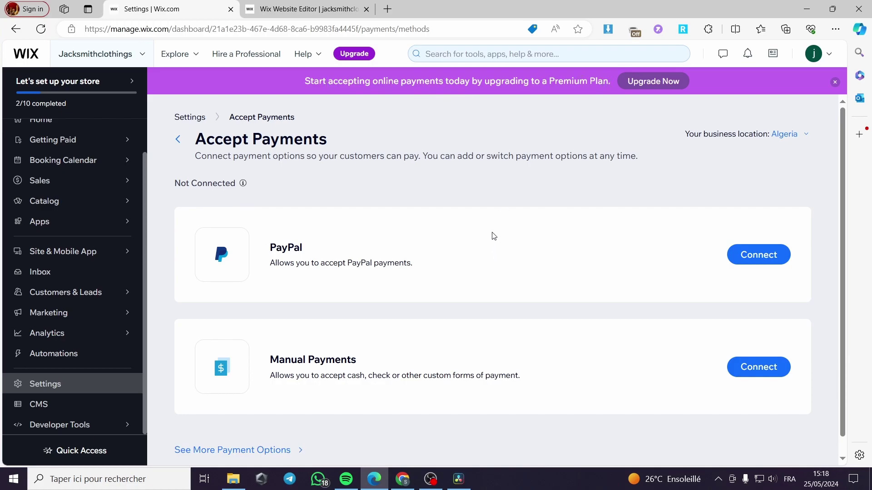
left_click(666, 85)
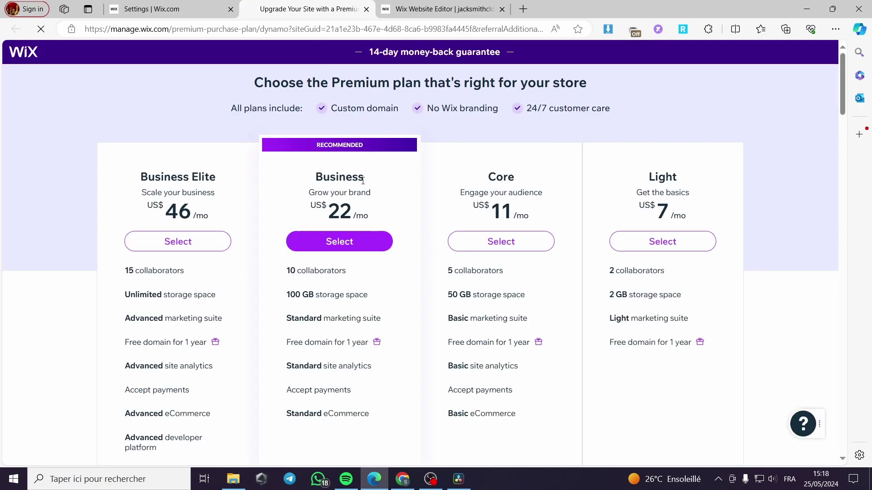
Compare Business US$22, Business Elite US$46, Core US$11 and Light US$7, then return to the editor.
scroll(686, 189, "down", 3)
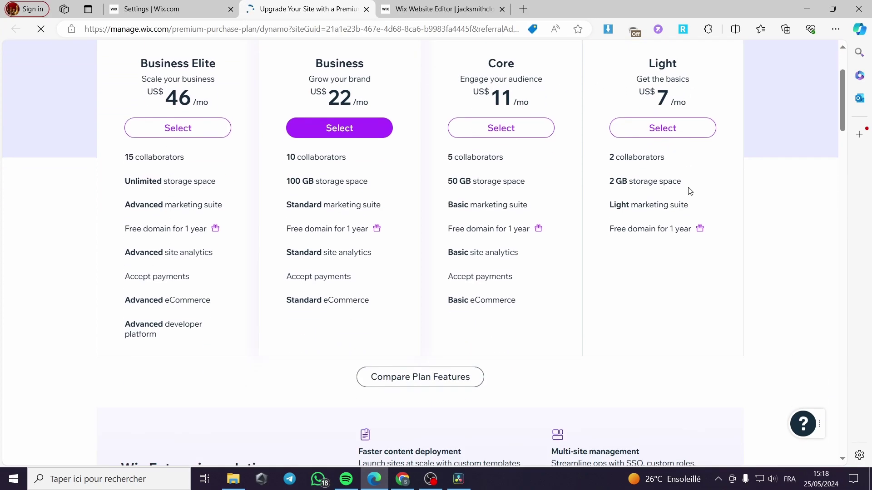
scroll(494, 265, "down", 3)
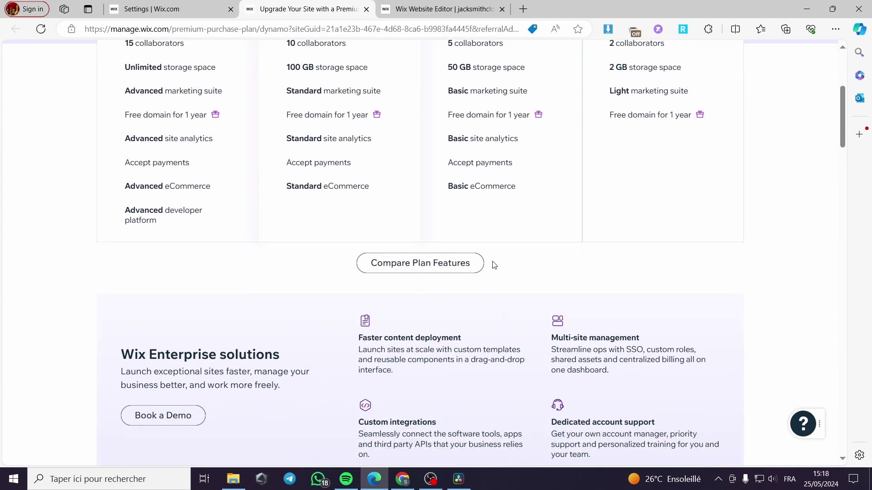
scroll(502, 259, "up", 6)
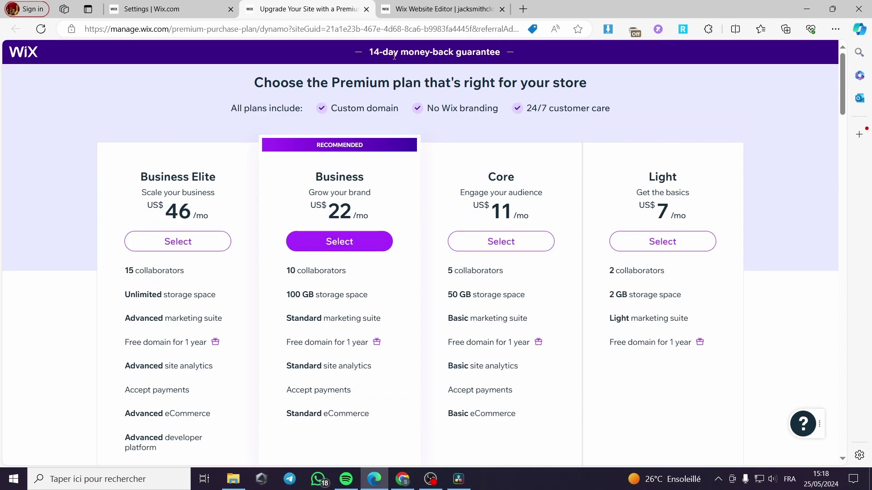
left_click(163, 8)
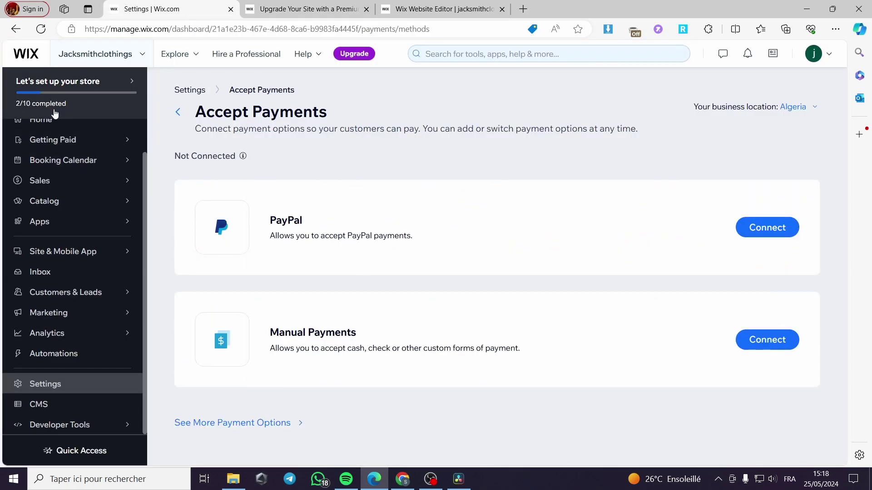
scroll(72, 198, "up", 2)
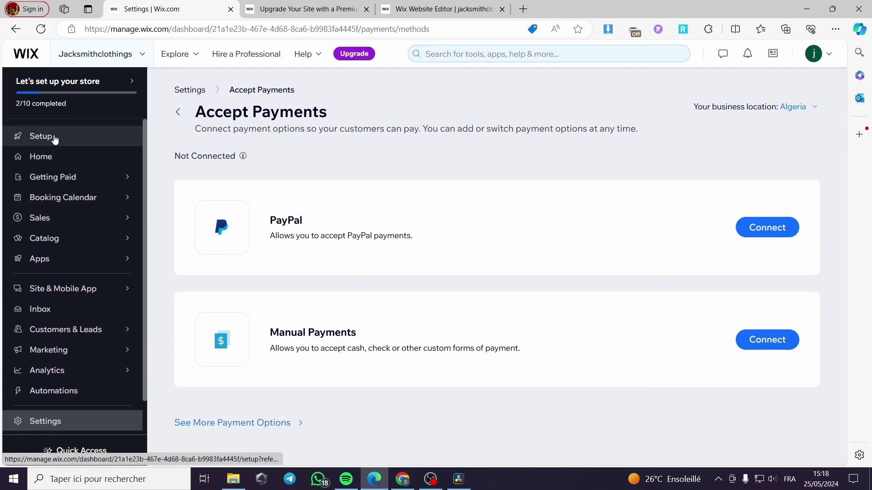
left_click(438, 8)
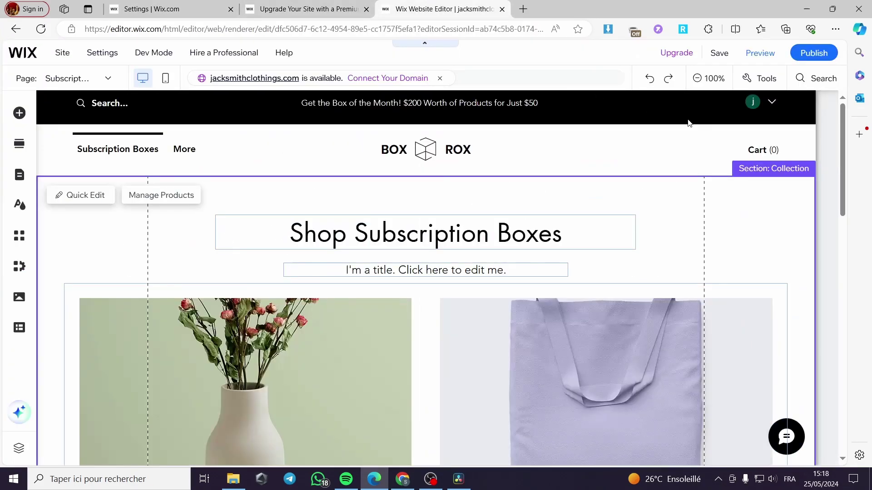
Save the site and preview the Shop Subscription Boxes page.
left_click(714, 57)
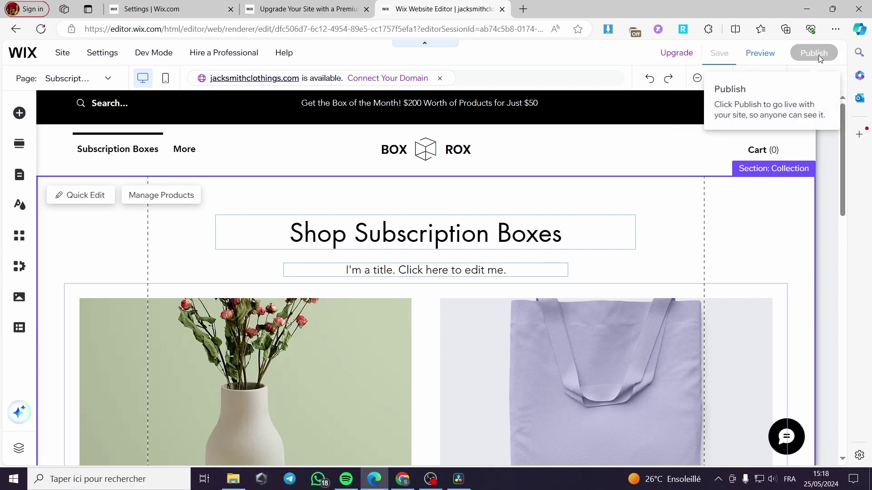
left_click(762, 60)
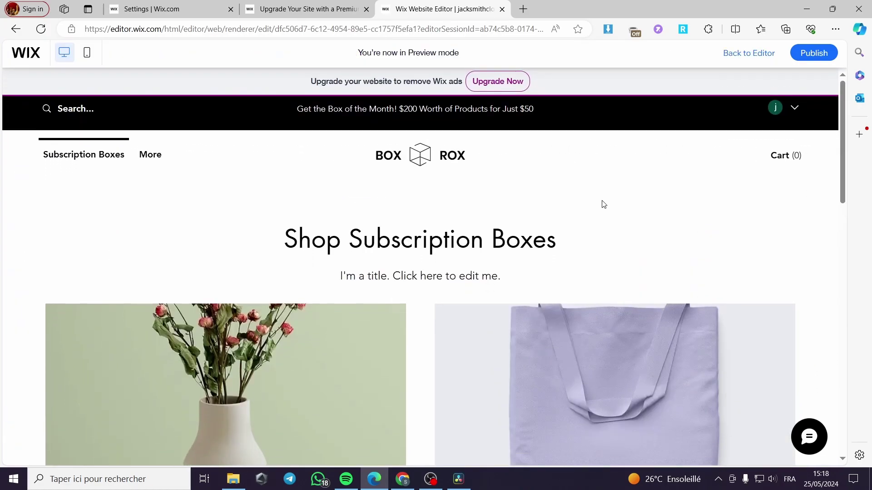
Open My Subscriptions from the preview's member avatar menu and check that no subscriptions are listed.
scroll(603, 204, "down", 2)
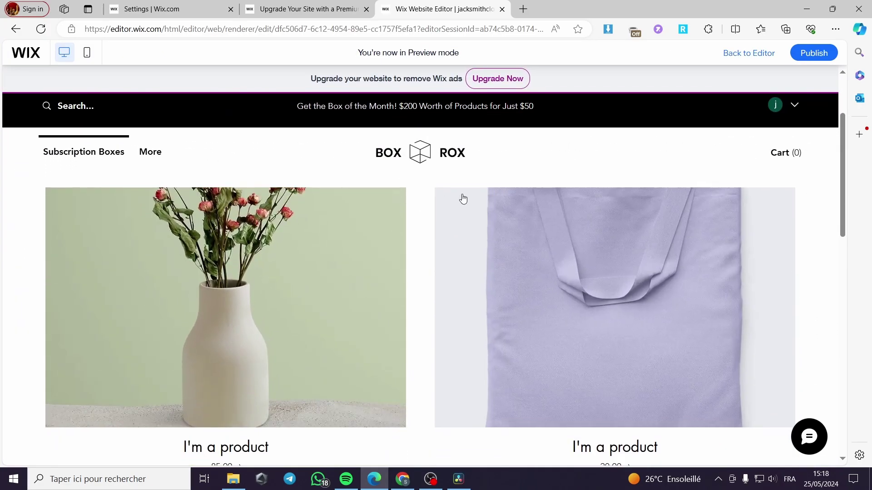
scroll(473, 177, "up", 2)
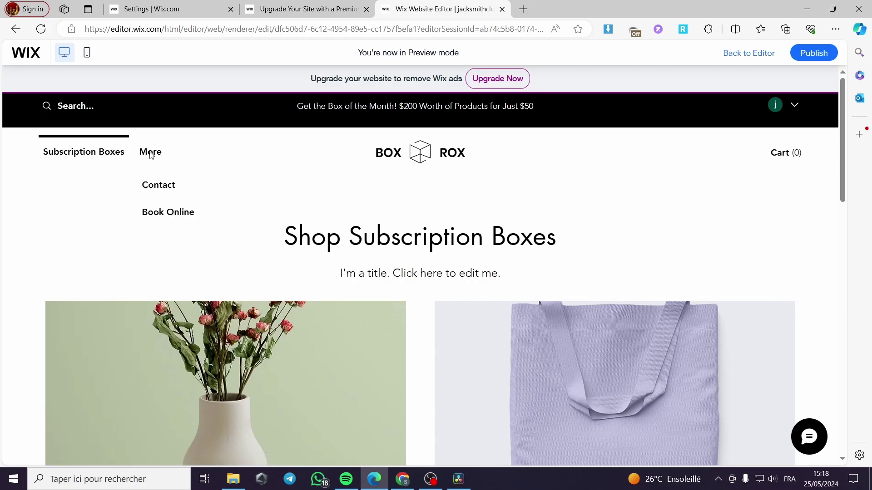
left_click(776, 105)
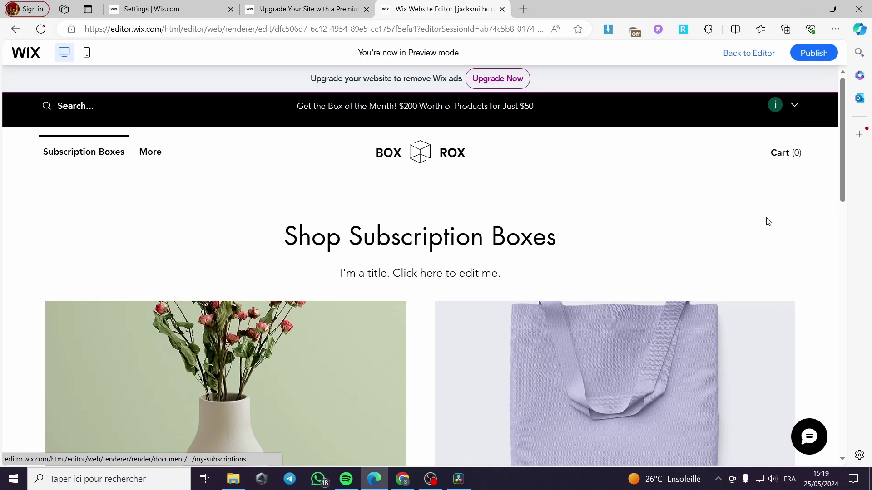
left_click(765, 221)
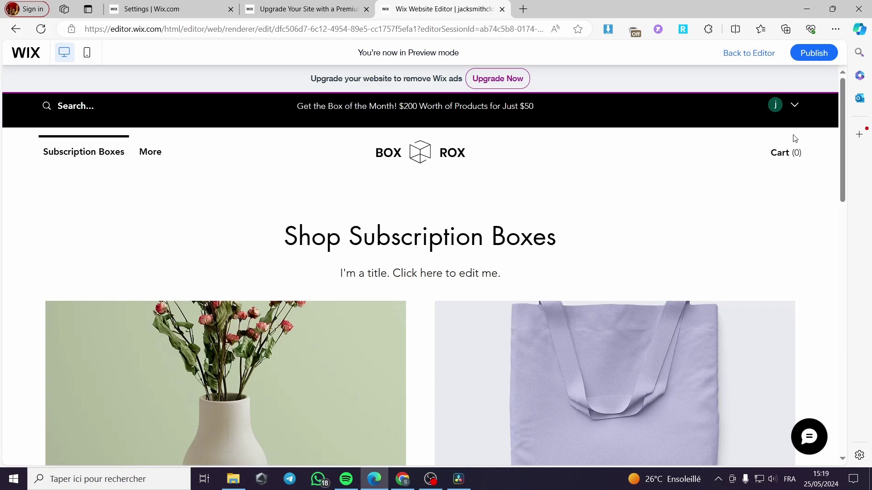
left_click(790, 108)
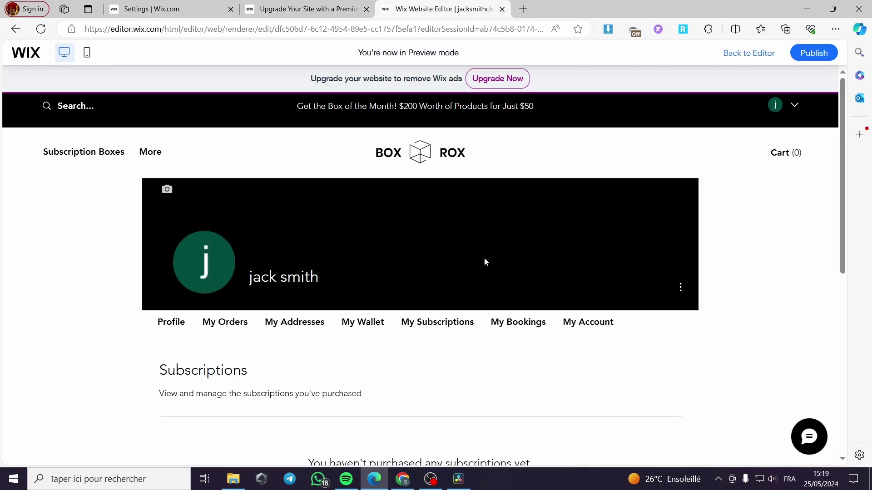
scroll(340, 330, "down", 3)
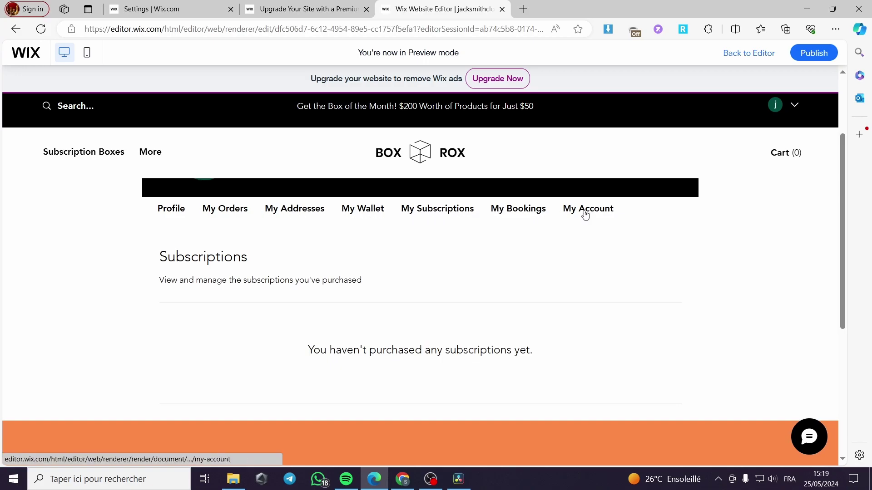
scroll(233, 298, "down", 4)
scroll(366, 311, "up", 5)
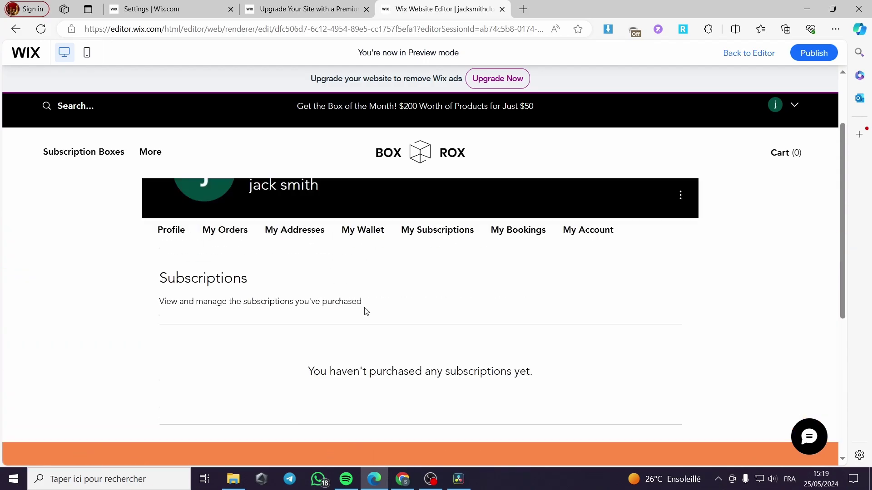
scroll(366, 311, "up", 2)
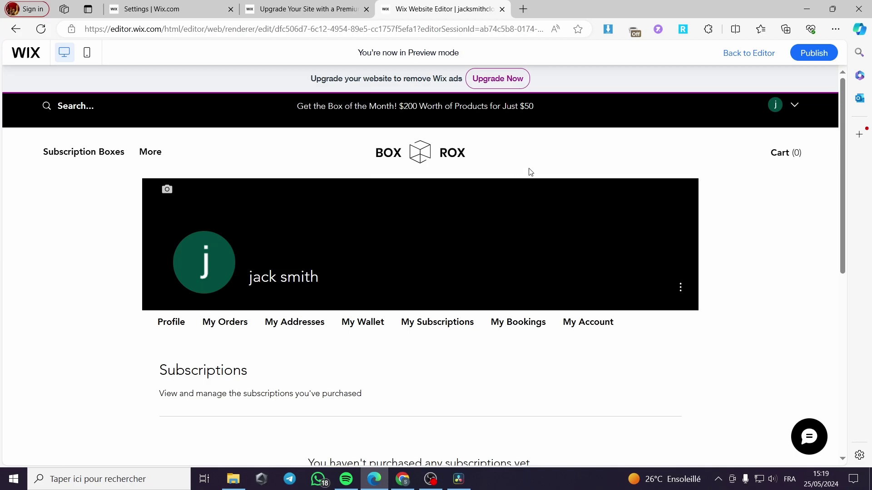